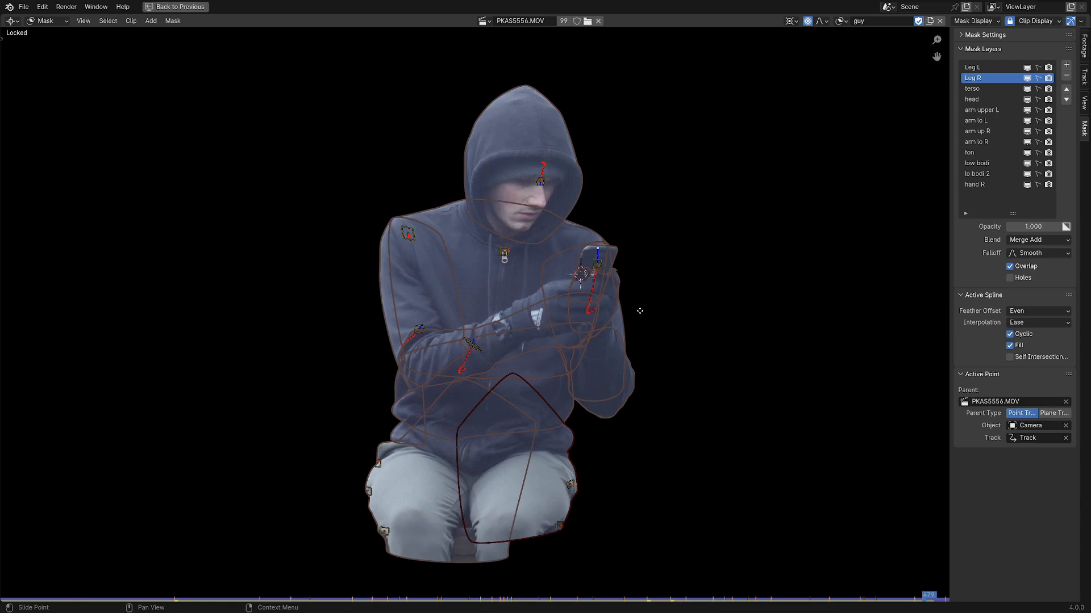
- Make all layers of the guy mask selectable, from Leg L to hand R, and select all their splines
drag(1038, 67, 1039, 186)
key(a)
key(space)
key(F3)
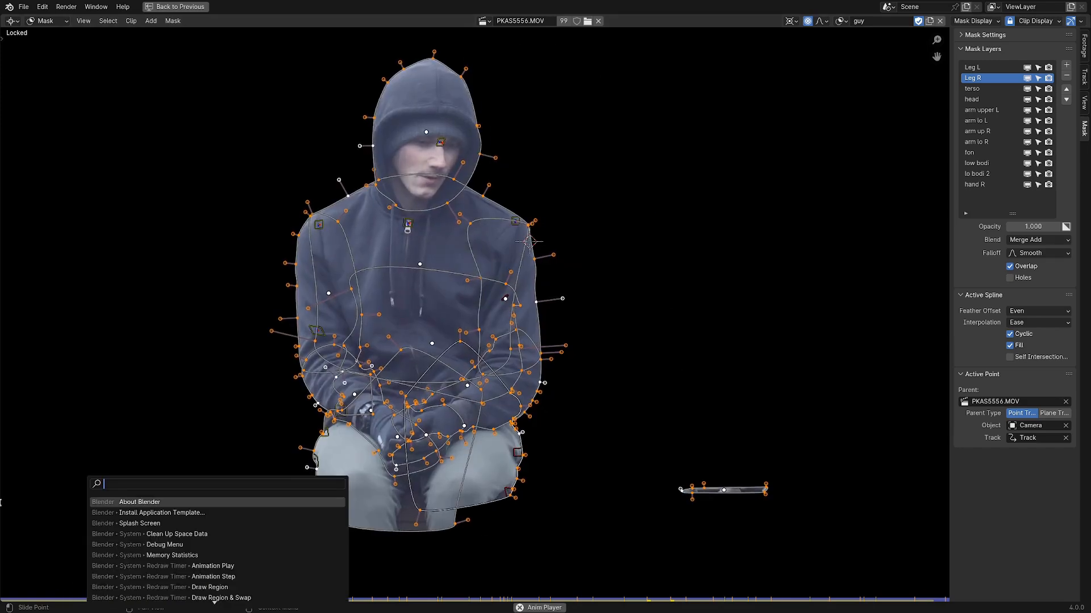
key(Escape)
- Go through the arm lo L, fon and hand R mask layers, choose the guy mask and restore the normal layout
click(986, 120)
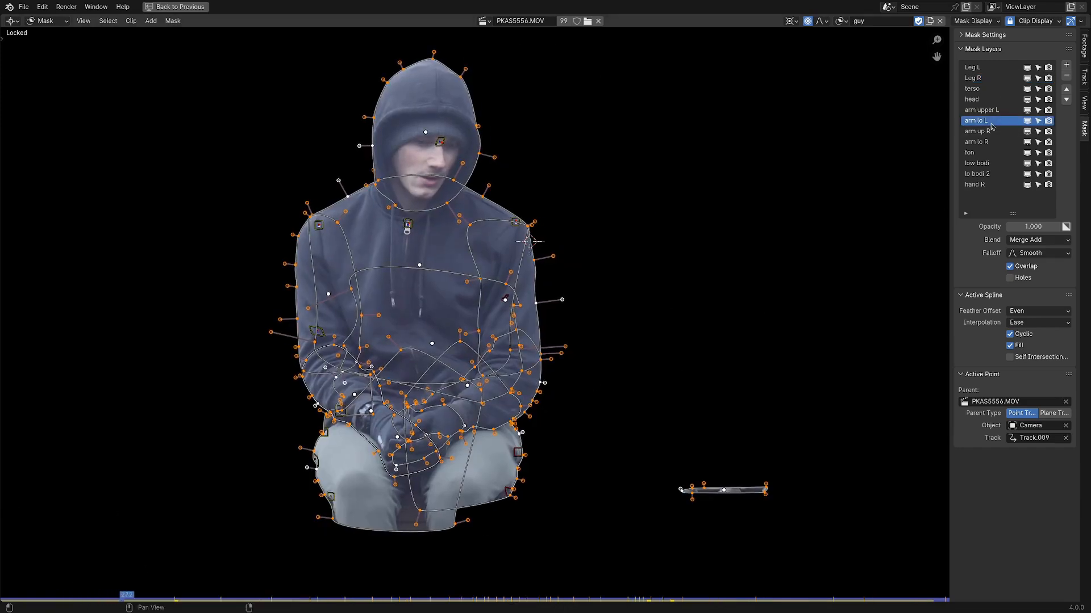
click(986, 153)
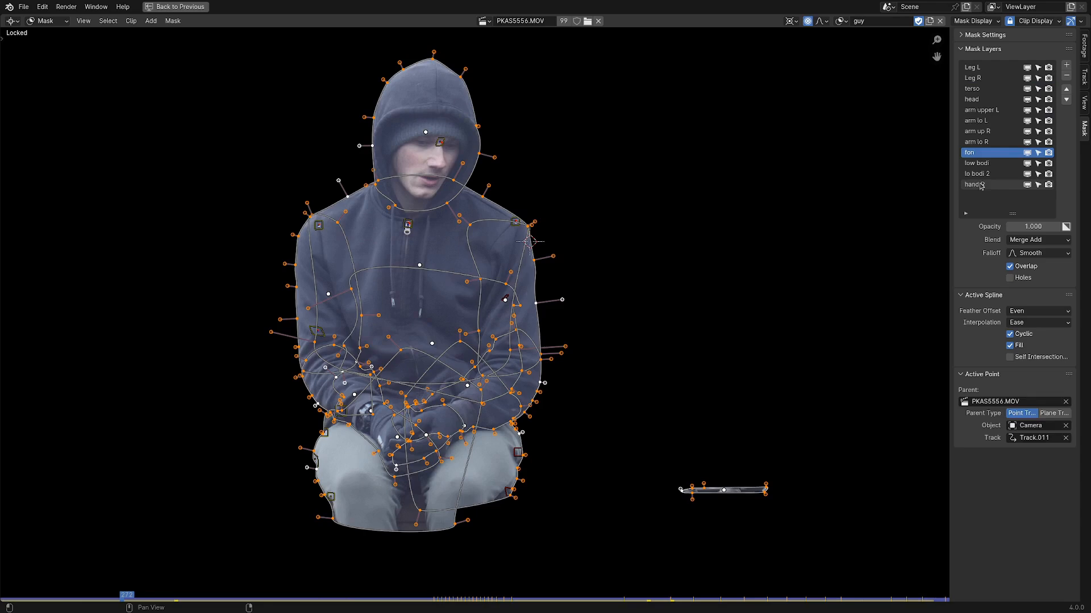
click(982, 184)
click(841, 20)
click(852, 48)
click(176, 6)
- Examine the guy mask node and its connections to the Add and Blur nodes in the compositing node tree
middle_drag(175, 244, 139, 258)
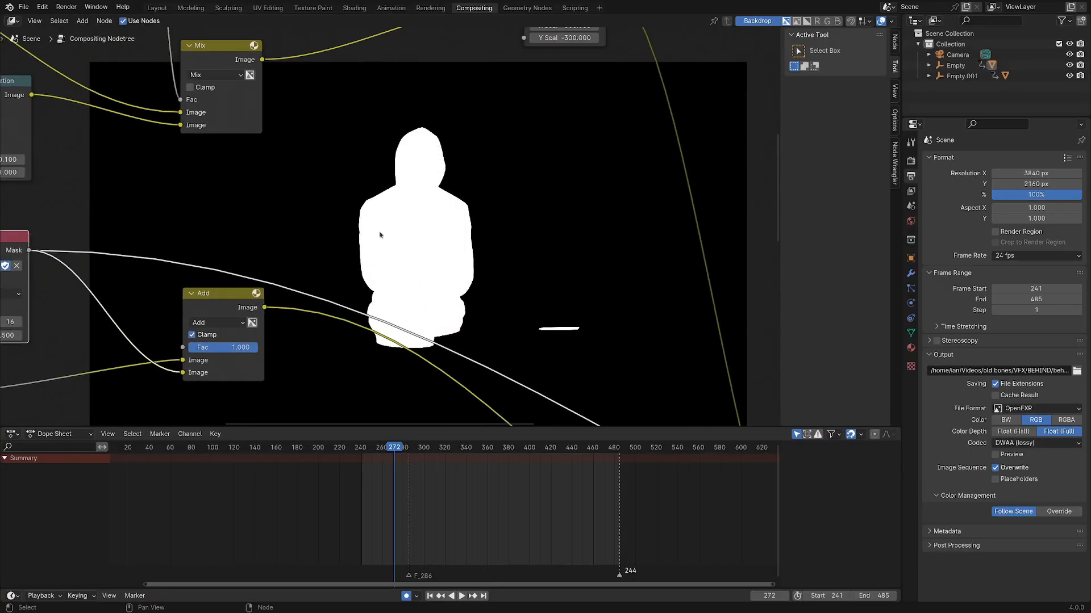
scroll(408, 236, down, 1)
middle_drag(405, 264, 437, 241)
scroll(347, 254, down, 2)
middle_drag(347, 255, 406, 231)
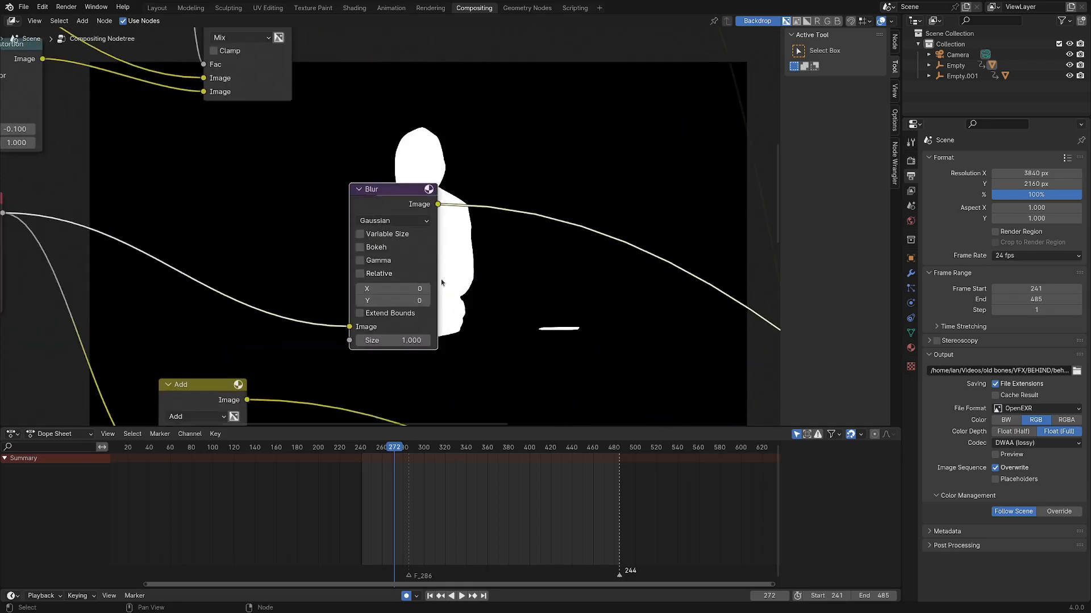
scroll(393, 267, up, 1)
middle_drag(393, 267, 301, 254)
drag(283, 272, 308, 285)
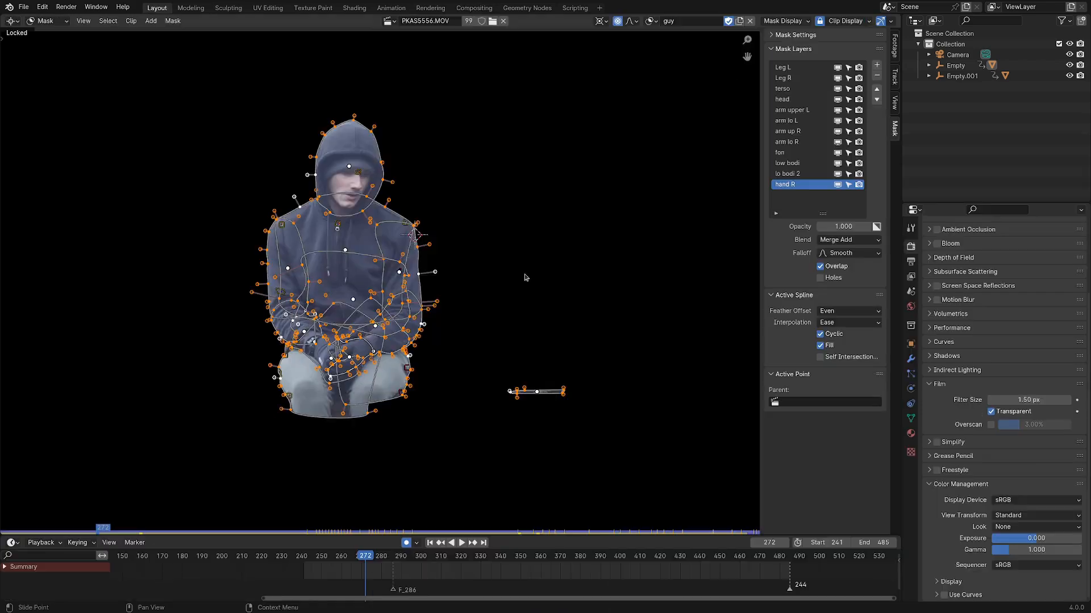
- Check the hand R layer for context options in the maximized mask editor and switch to the mask named Mask
scroll(565, 233, up, 1)
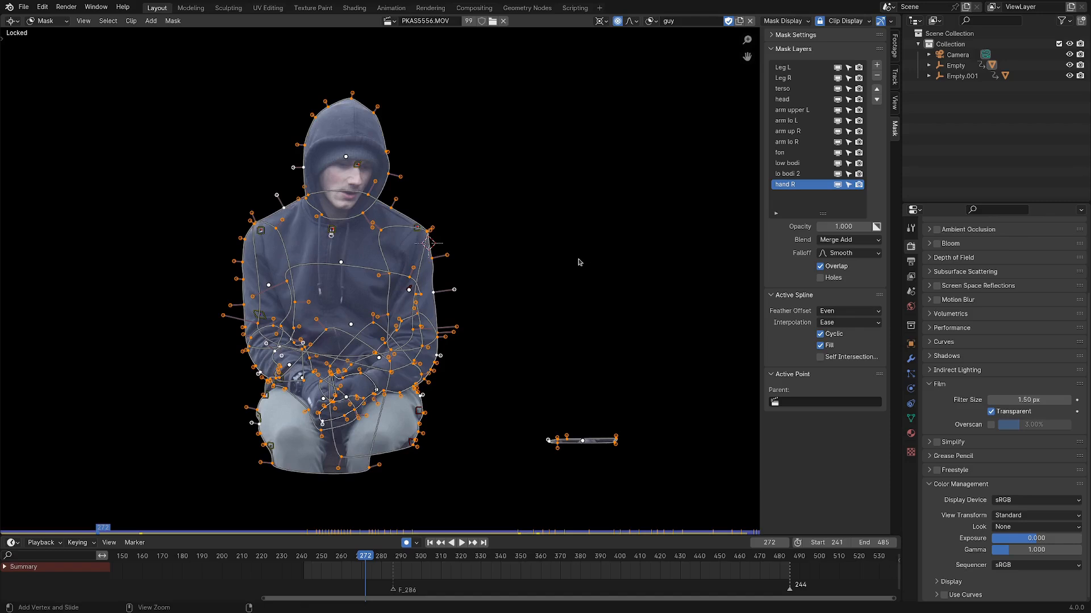
key(ctrl+space)
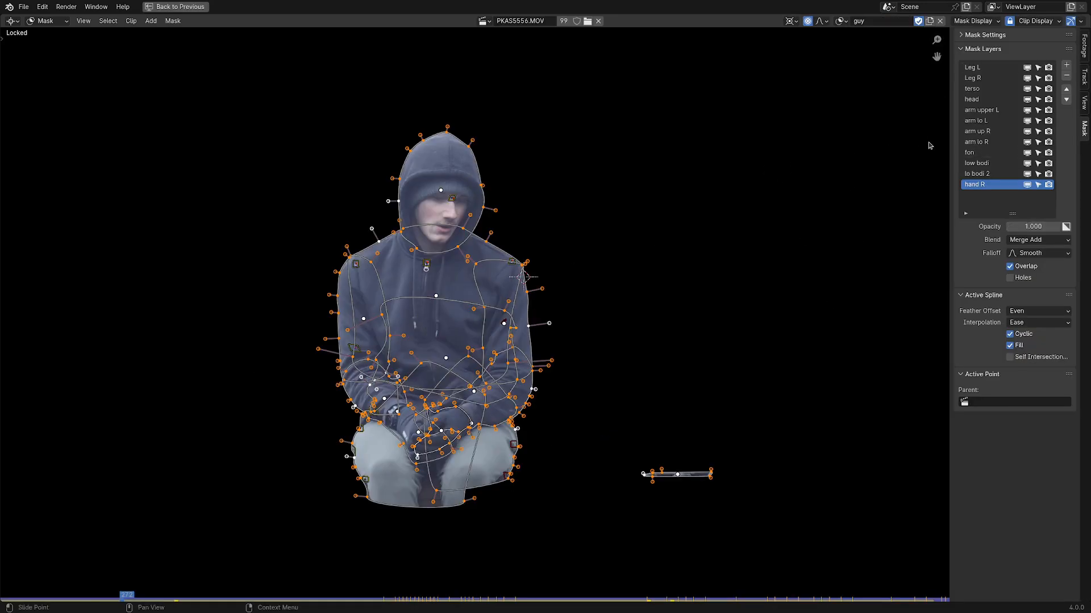
right_click(971, 188)
key(Escape)
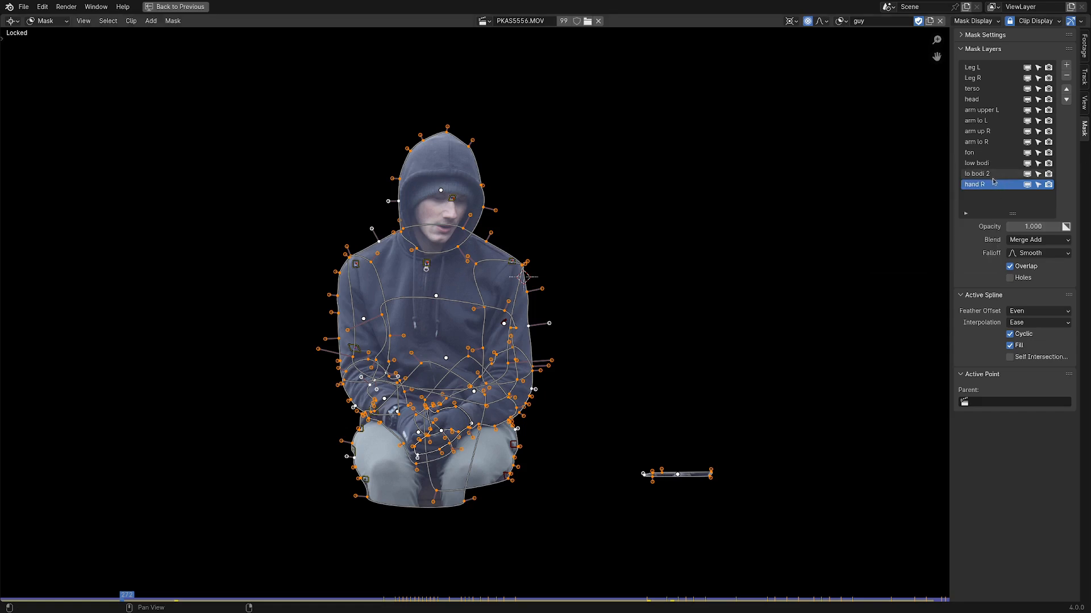
click(840, 21)
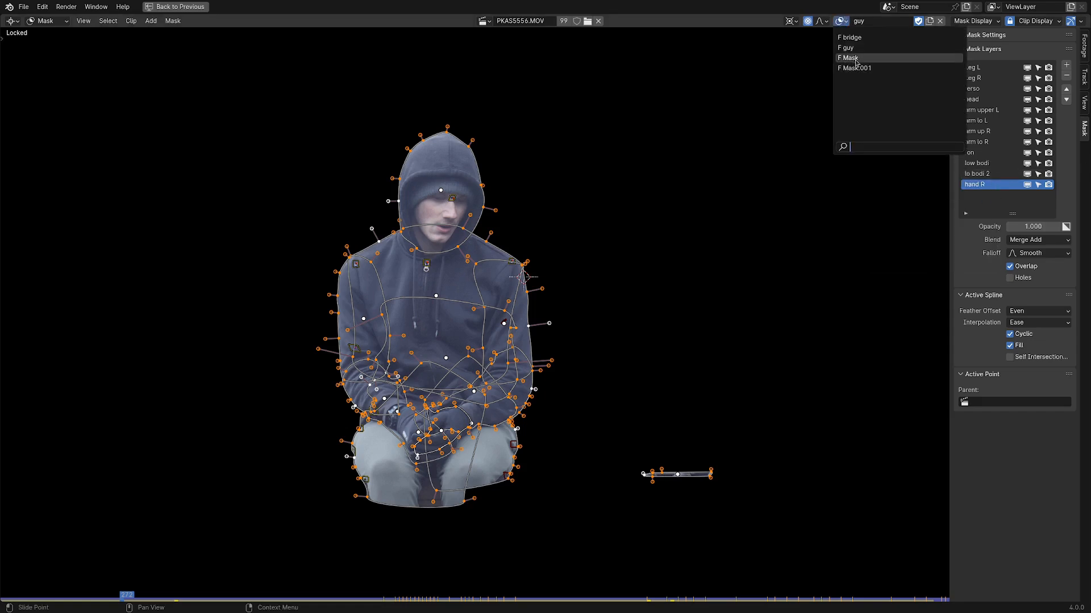
click(849, 58)
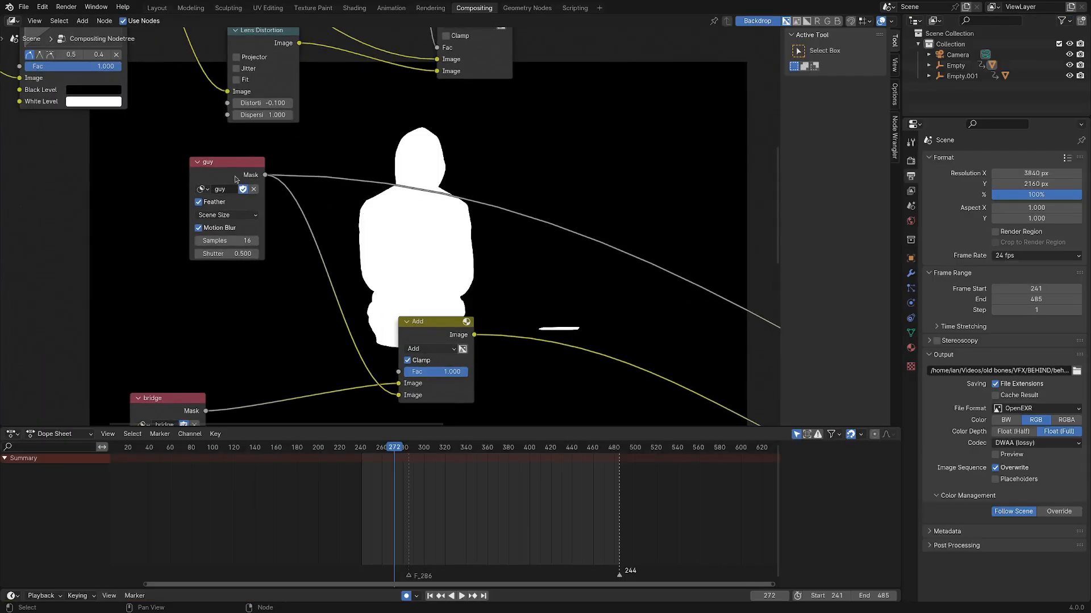
- Duplicate the guy mask node in the compositor and place the copy below the original
key(shift+d)
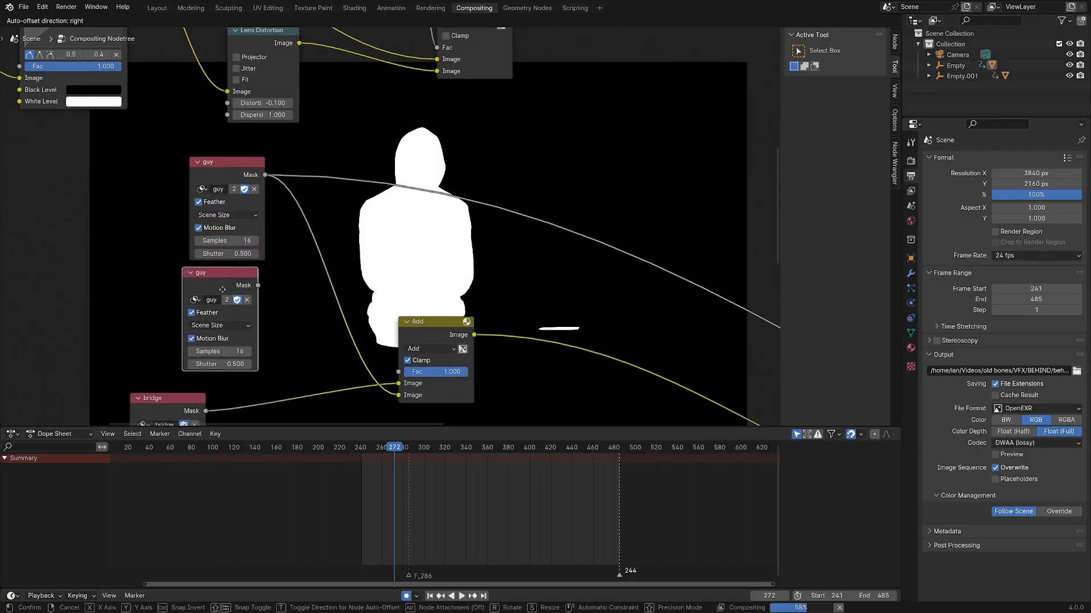
click(222, 306)
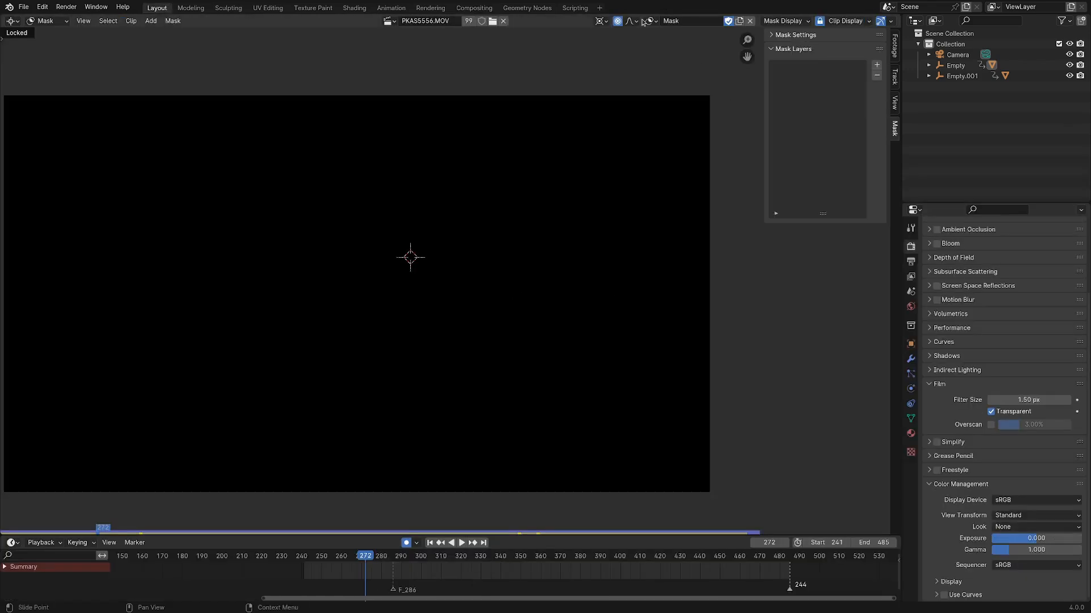
- Switch to the guy mask and copy the arm lo R forearm spline at frame 359
click(650, 21)
click(659, 47)
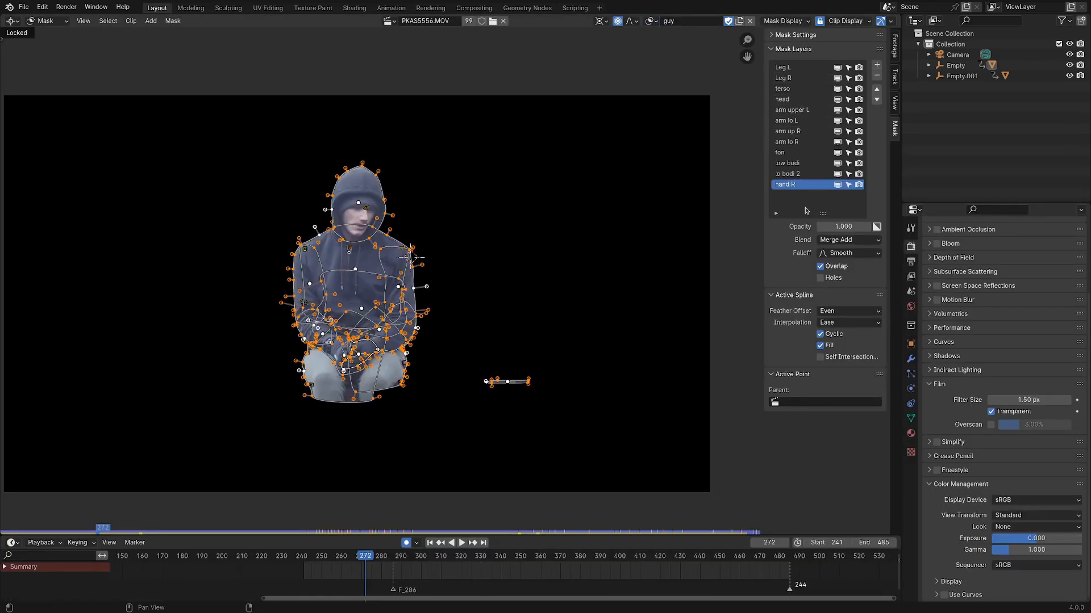
right_click(786, 193)
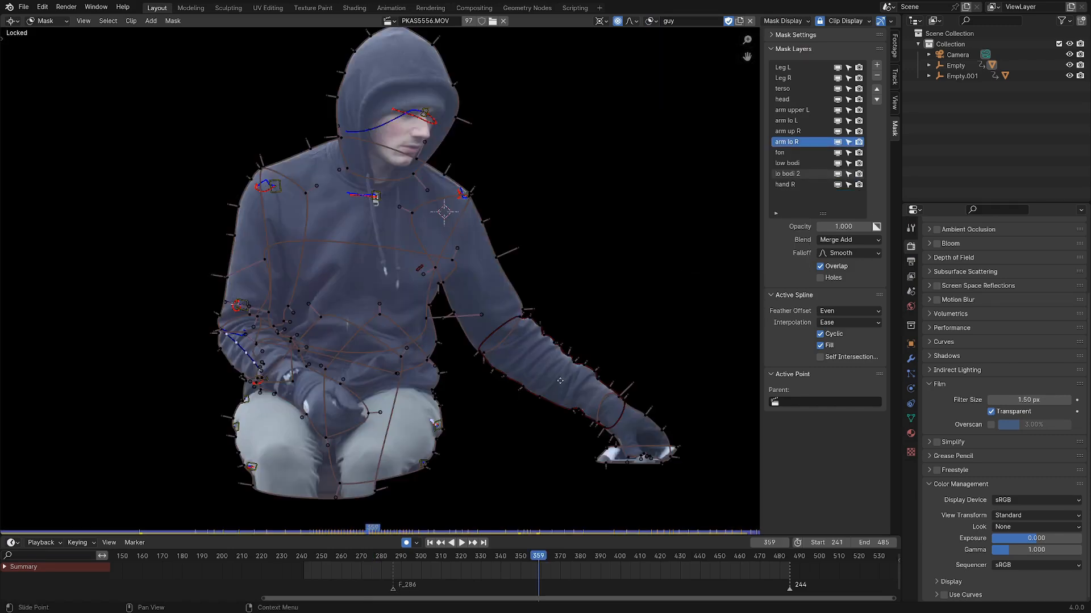
scroll(560, 380, up, 4)
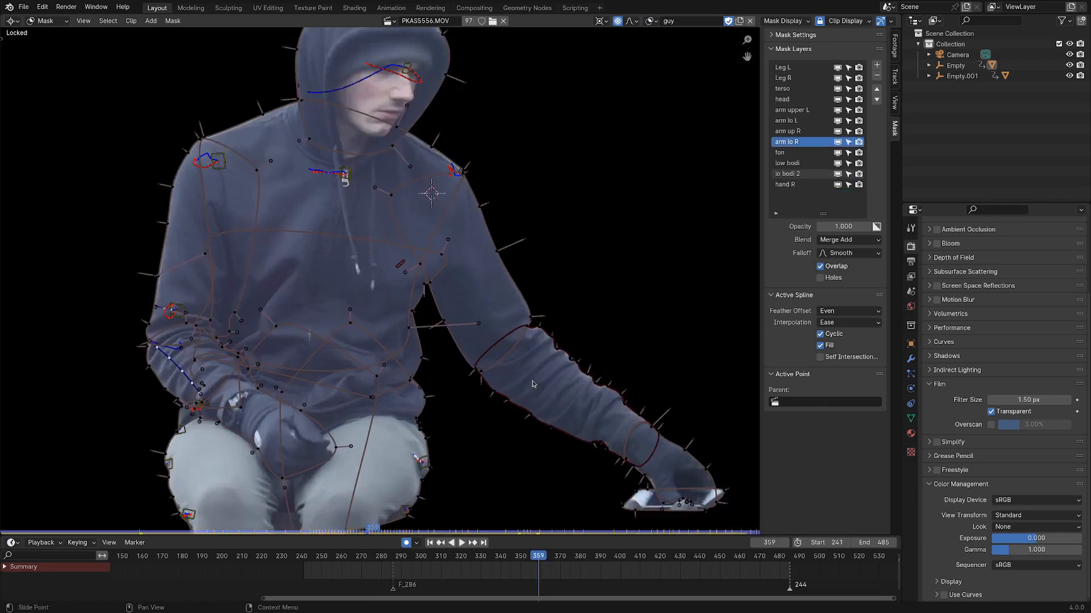
middle_drag(544, 403, 495, 395)
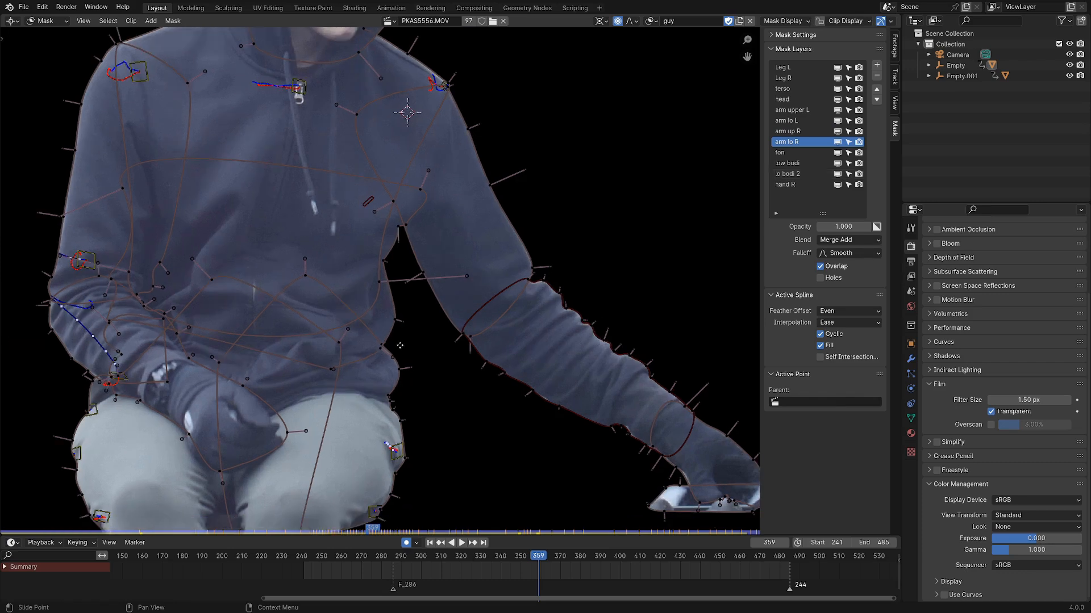
middle_drag(551, 358, 469, 297)
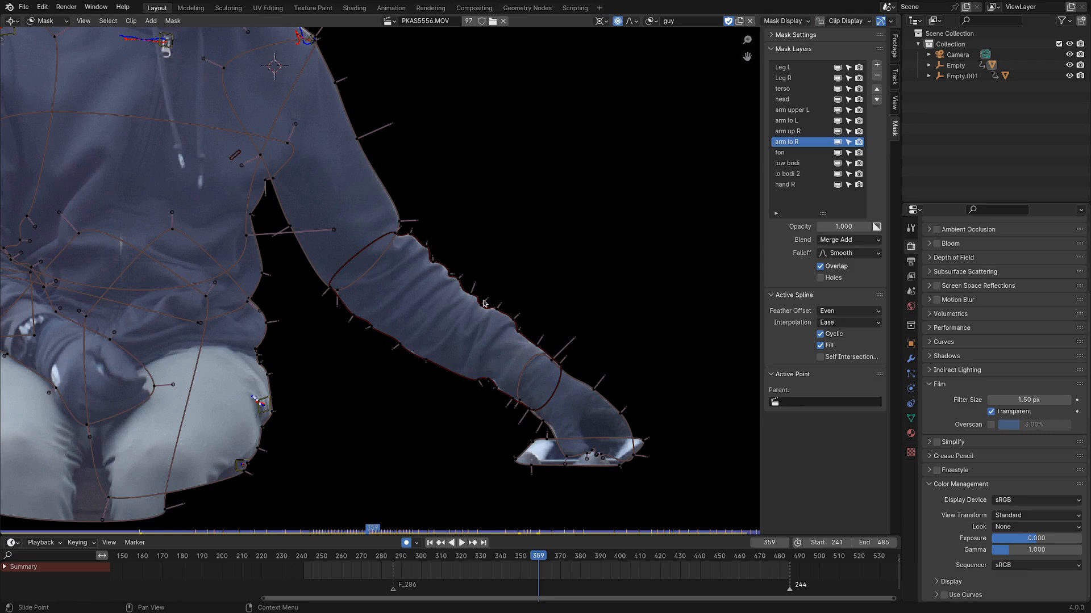
key(l)
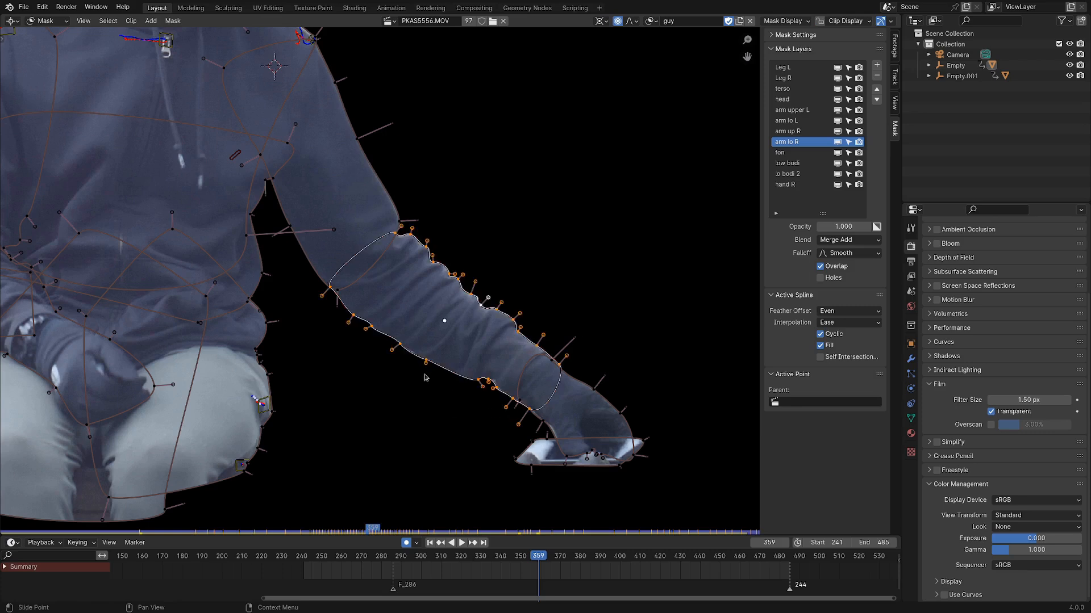
right_click(419, 310)
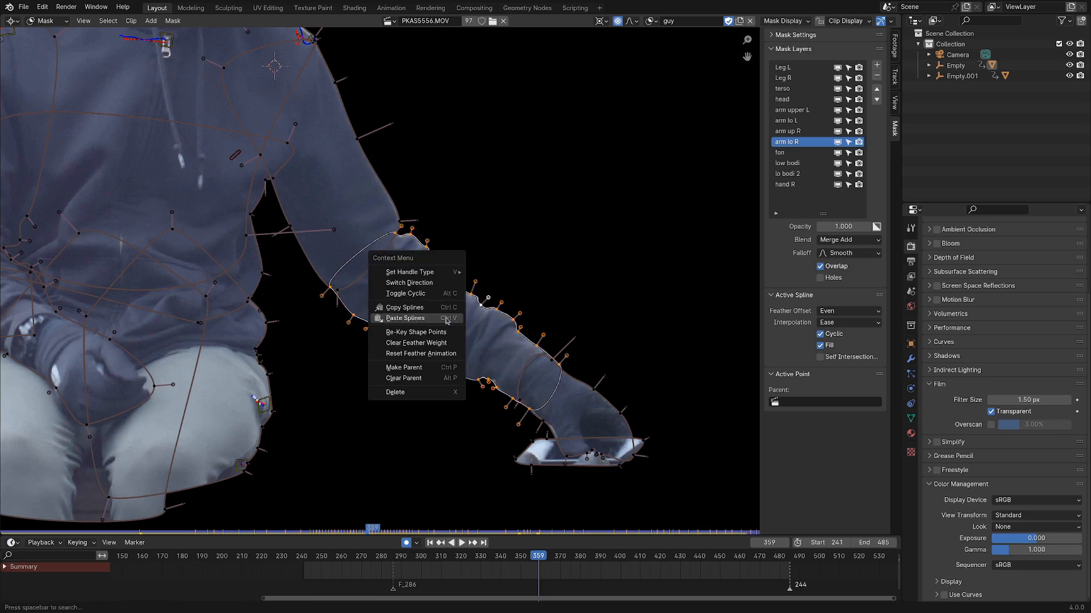
click(394, 310)
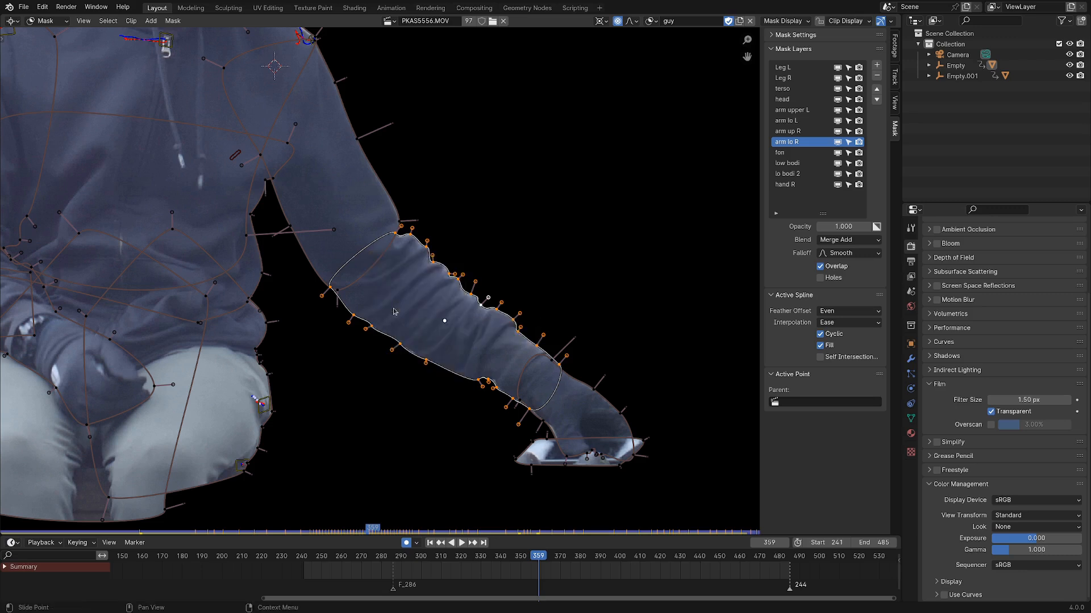
- Paste the copied forearm spline into the mask named Mask and play the animation to check its motion
click(652, 21)
click(669, 64)
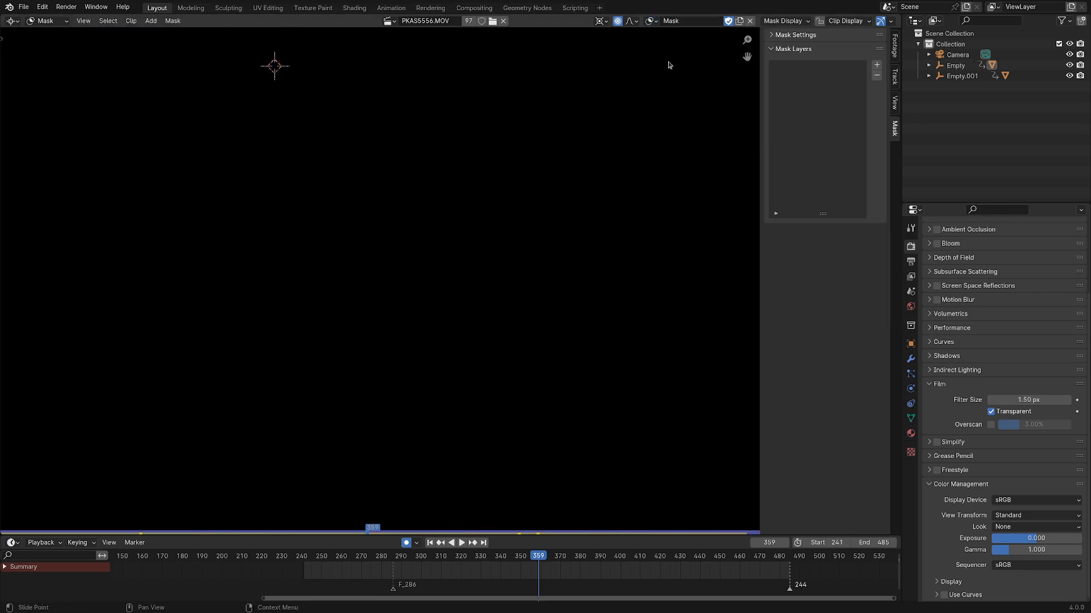
right_click(528, 257)
click(530, 282)
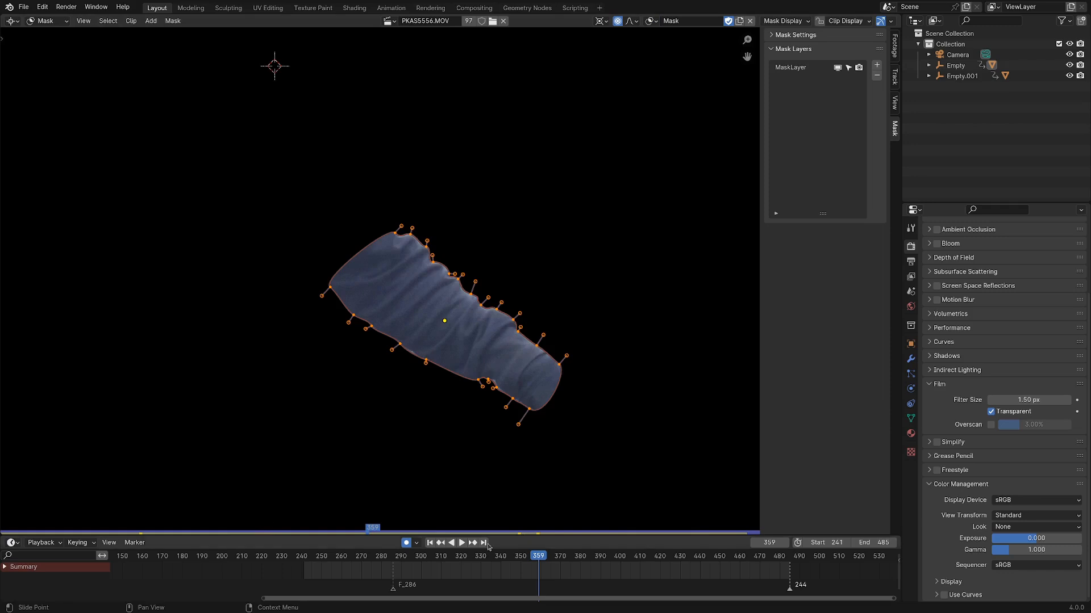
key(space)
drag(597, 536, 531, 537)
scroll(581, 329, down, 5)
middle_drag(581, 329, 639, 322)
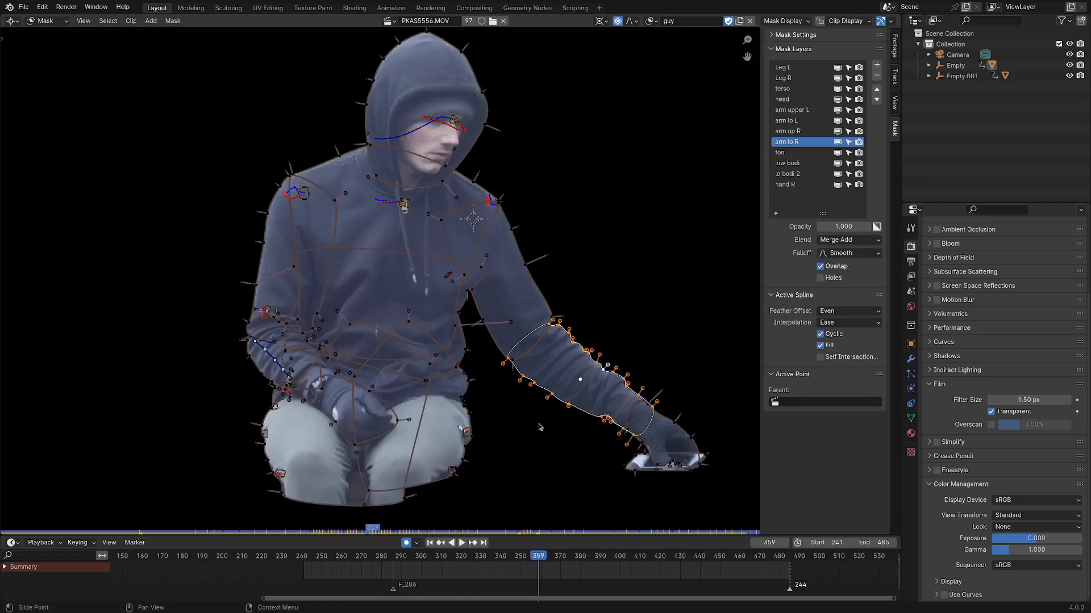
- Duplicate the slow wafts2 material and list the available materials
click(911, 433)
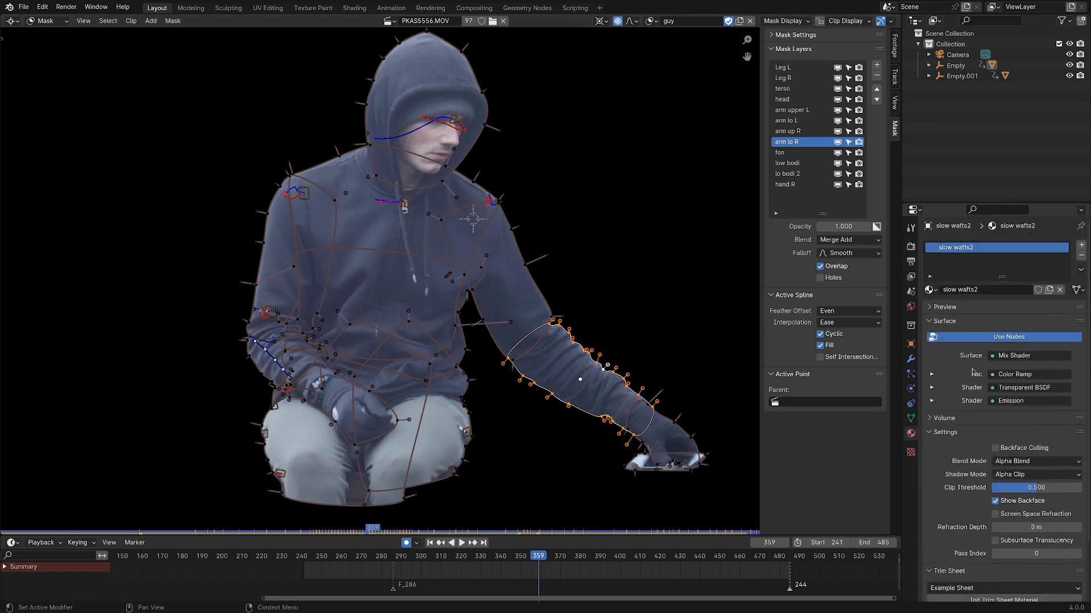
click(1049, 289)
click(930, 290)
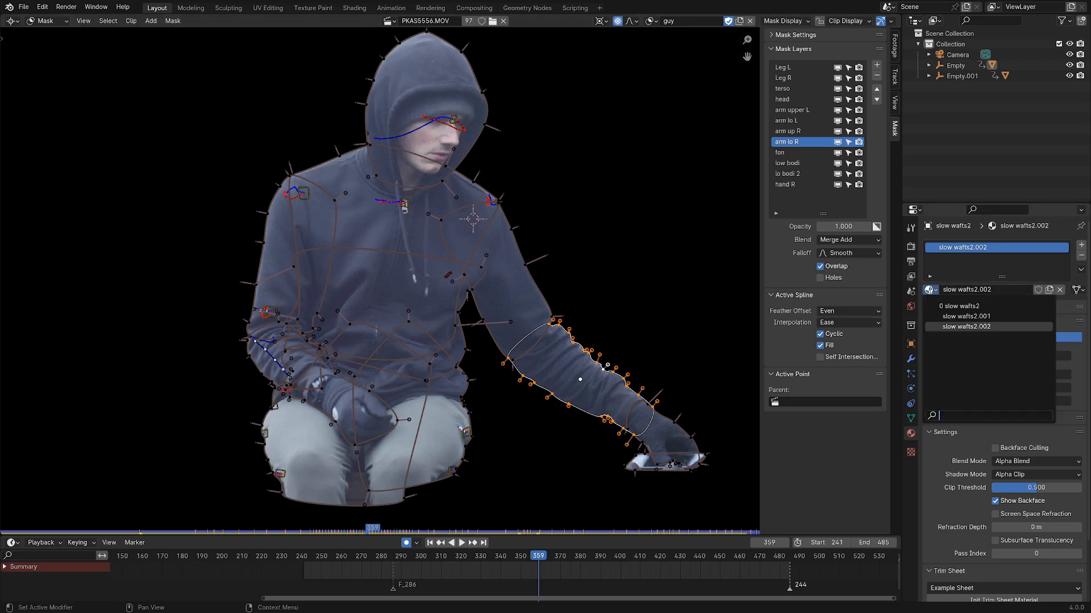
click(1009, 266)
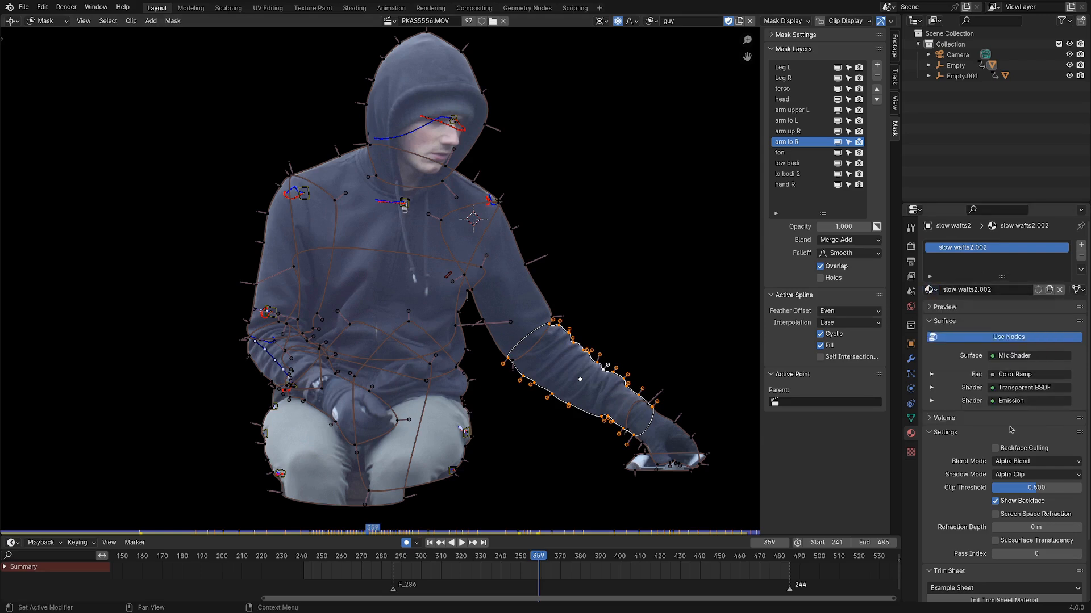
middle_drag(580, 226, 583, 226)
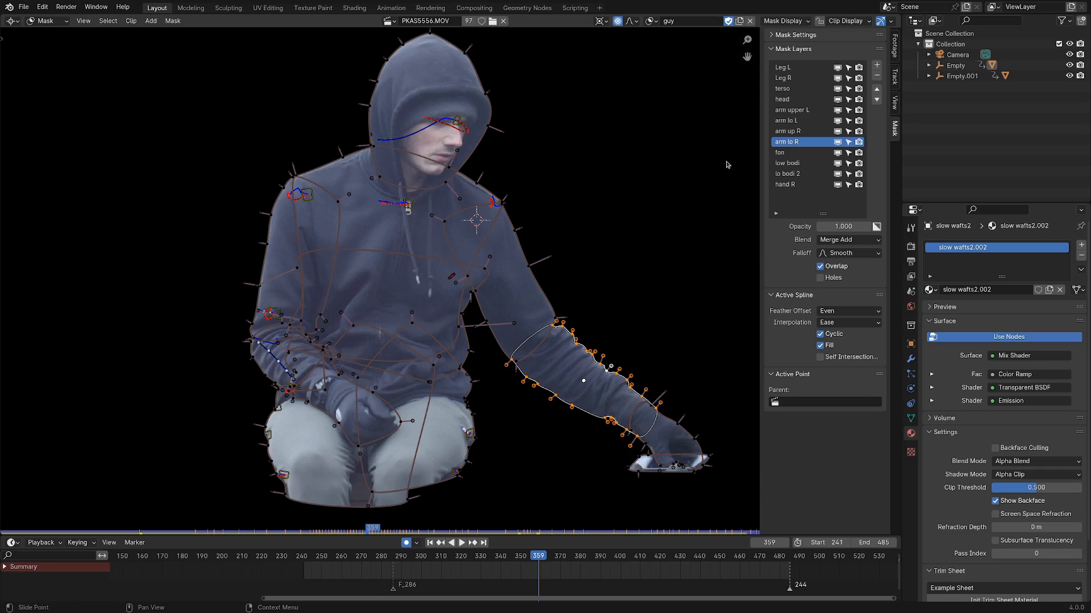
- Try to duplicate the guy mask with the new-mask option and switch back to the guy mask
click(740, 21)
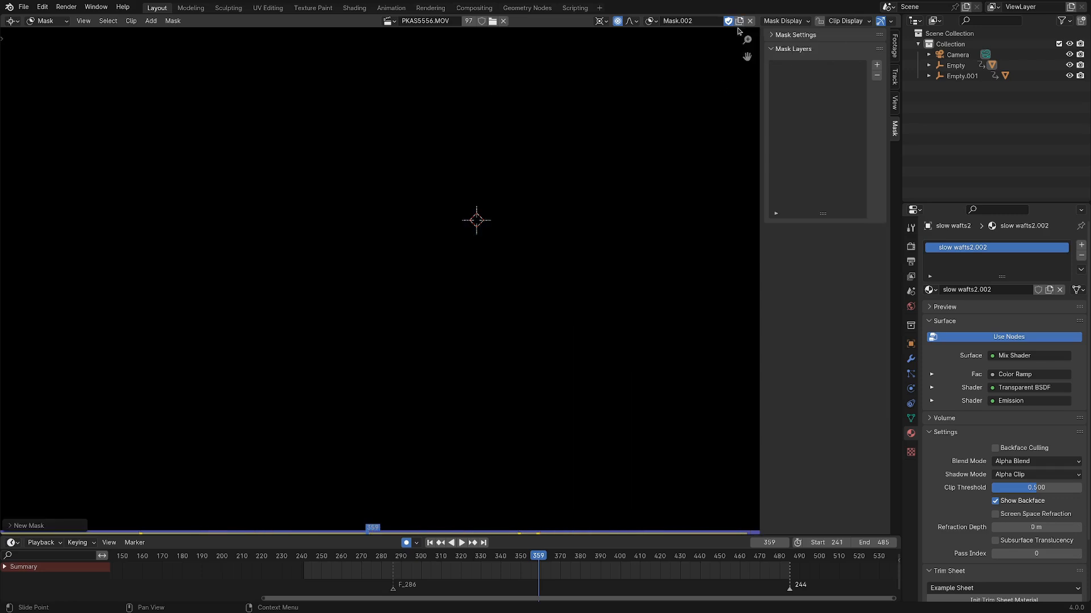
scroll(477, 312, down, 6)
scroll(526, 250, up, 3)
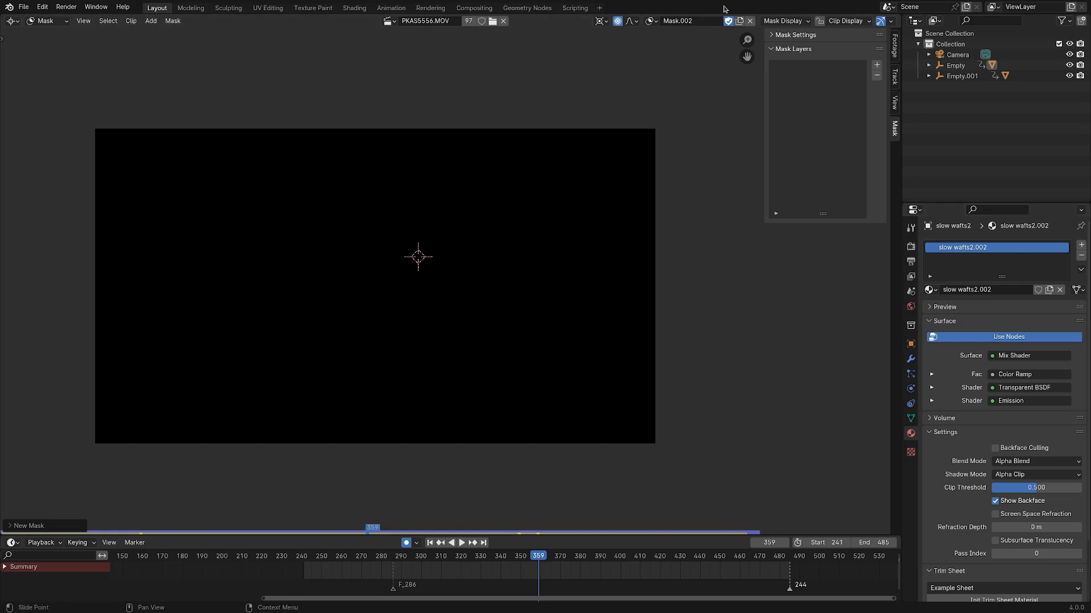
middle_drag(546, 237, 568, 247)
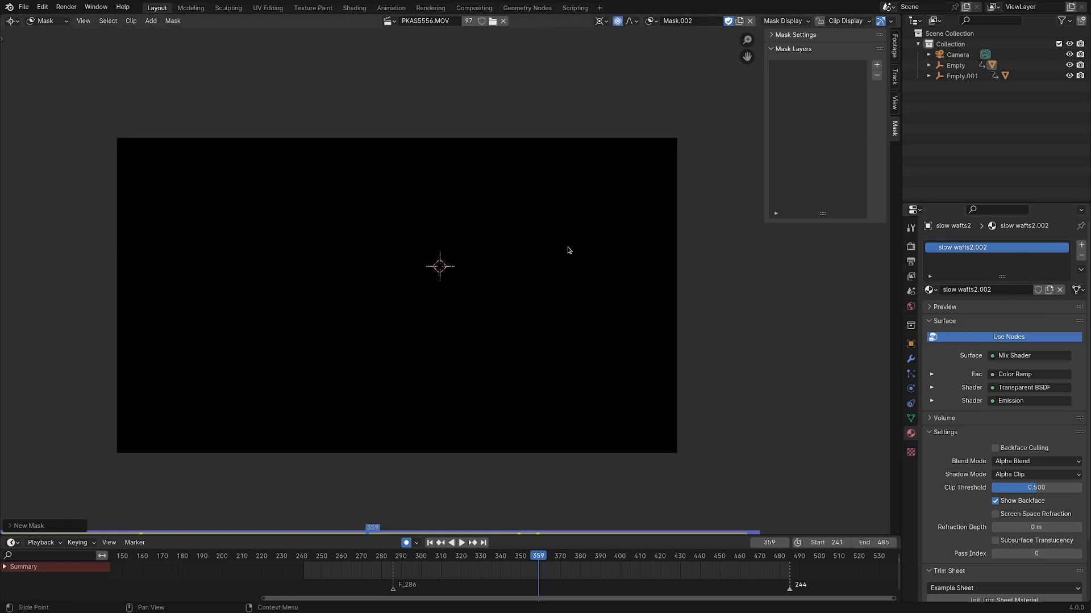
scroll(565, 248, up, 1)
mouse_move(548, 249)
middle_down()
mouse_move(538, 241)
mouse_move(505, 254)
mouse_move(550, 246)
middle_up()
scroll(521, 254, down, 1)
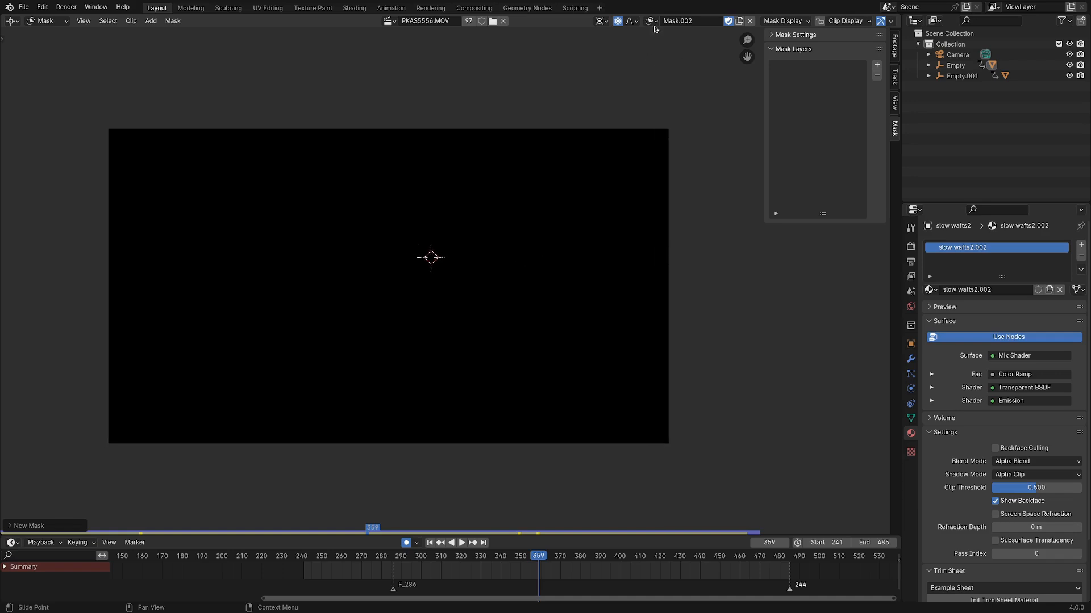
click(649, 21)
click(659, 48)
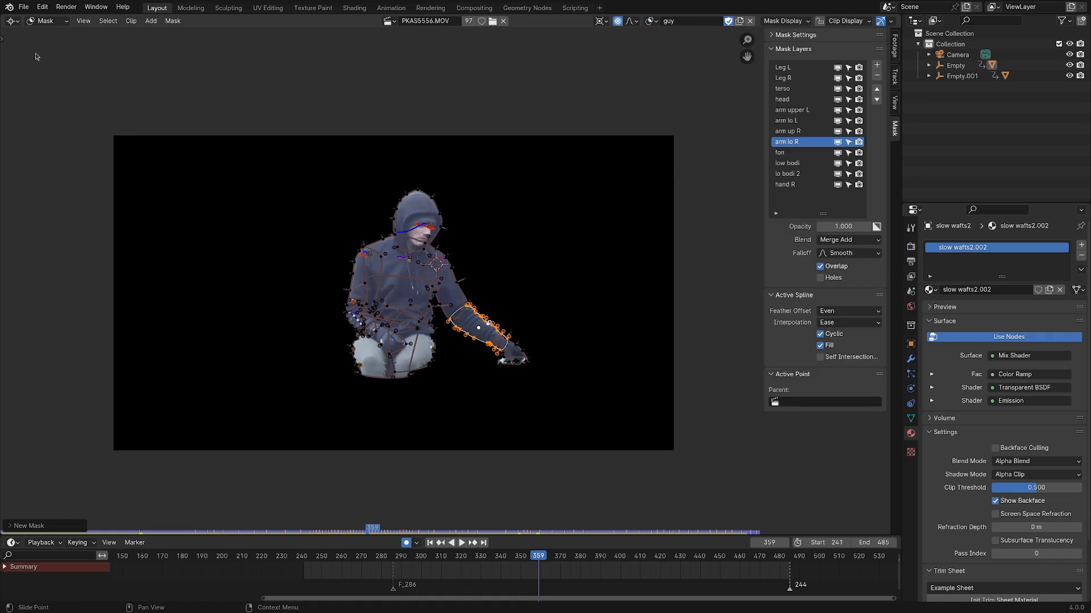
- Append the mask named guy from the file JUST FOR THE MASK.blend
click(23, 7)
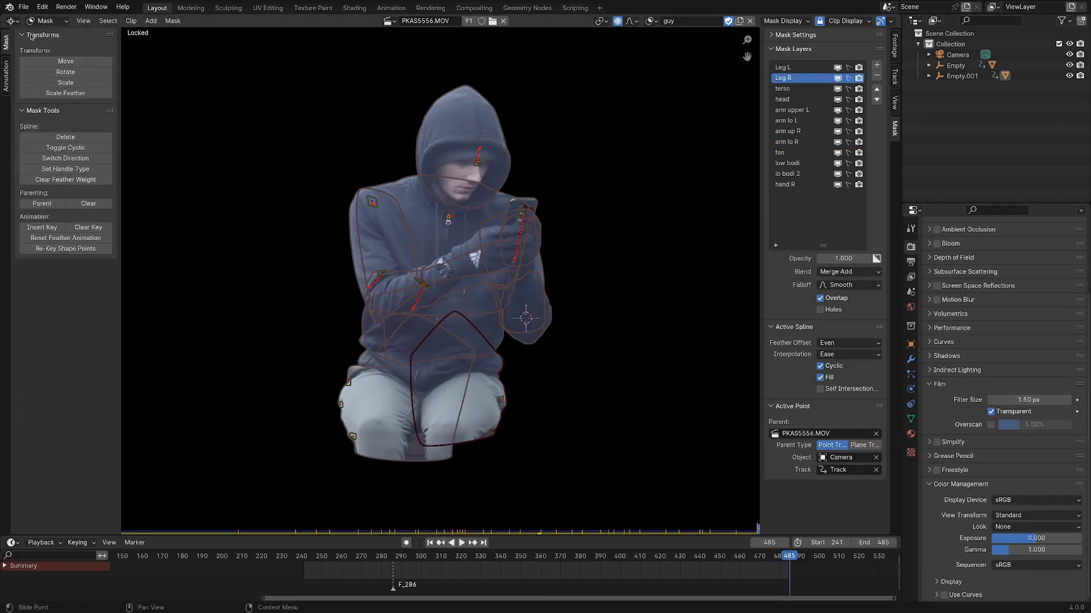
click(23, 7)
click(38, 134)
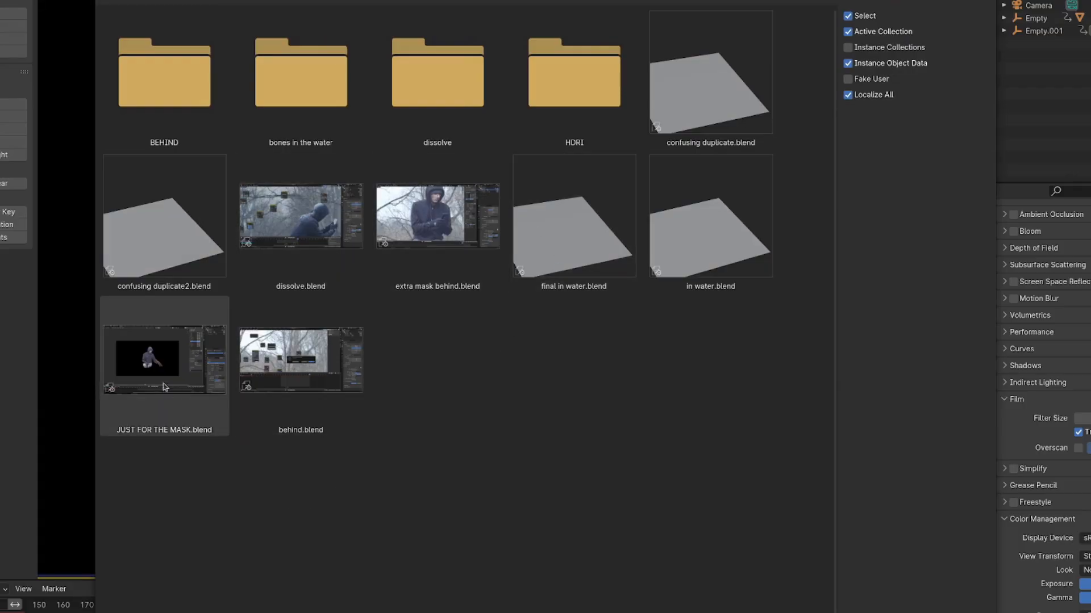
click(164, 387)
double_click(155, 374)
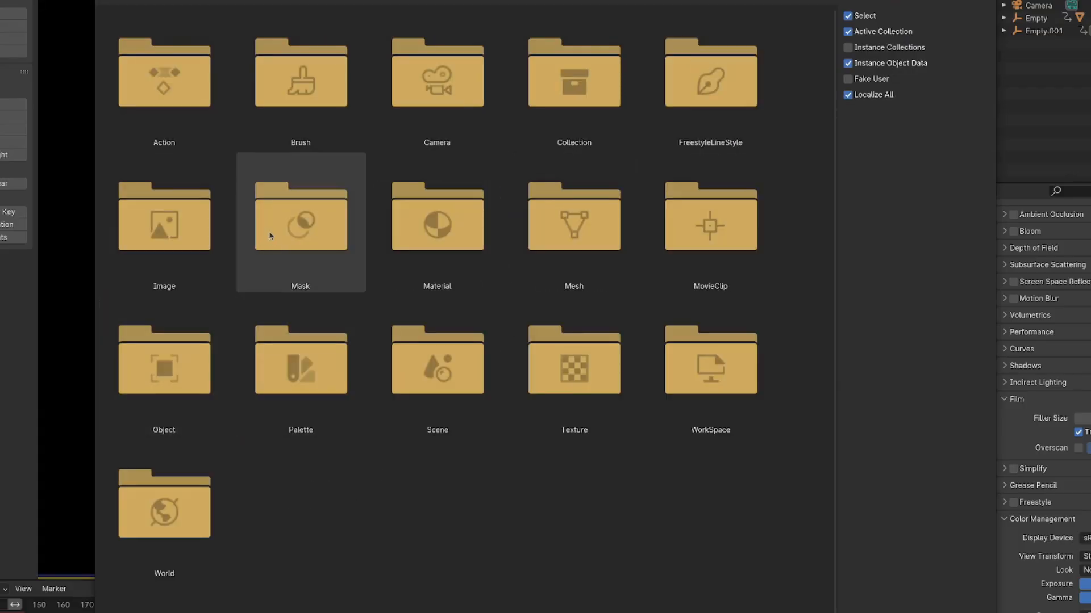
double_click(304, 244)
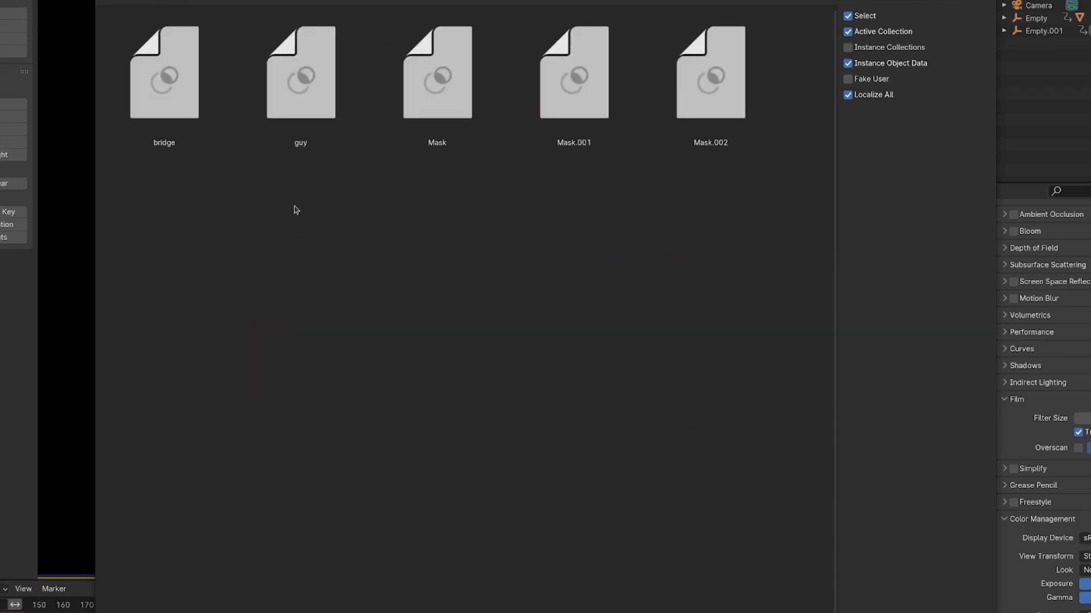
click(320, 113)
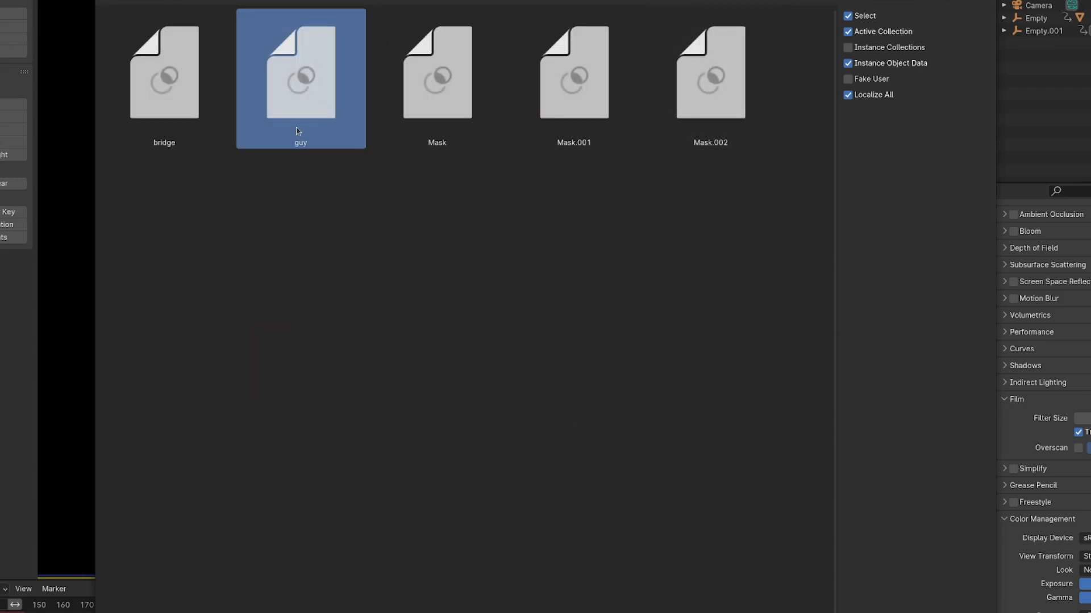
double_click(308, 78)
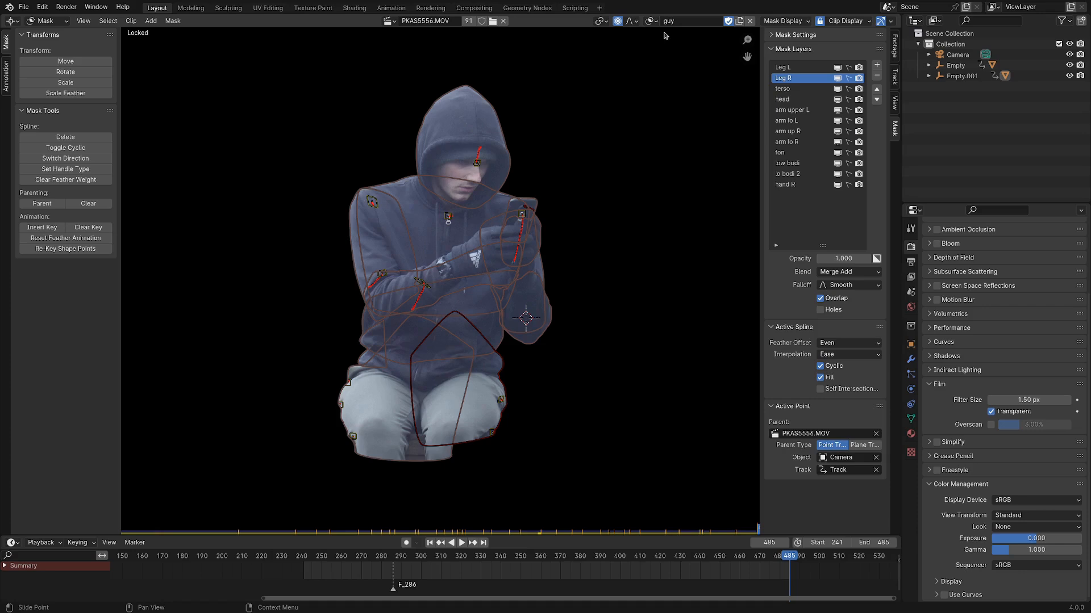
- Switch to the appended guy.001 mask and play the animation to check that its splines follow the figure
click(650, 21)
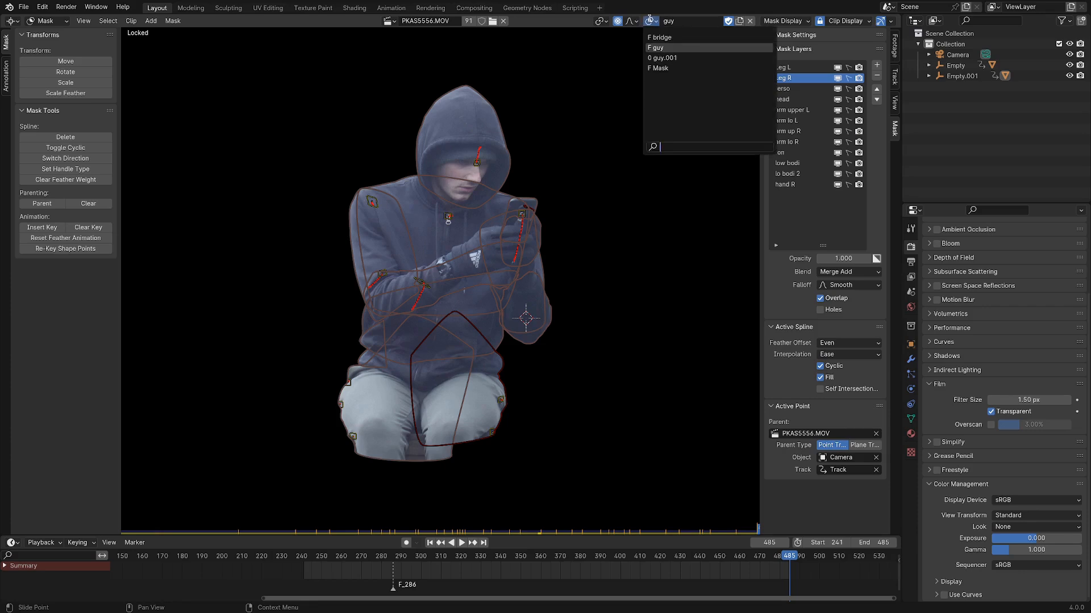
click(672, 57)
middle_drag(526, 269, 547, 301)
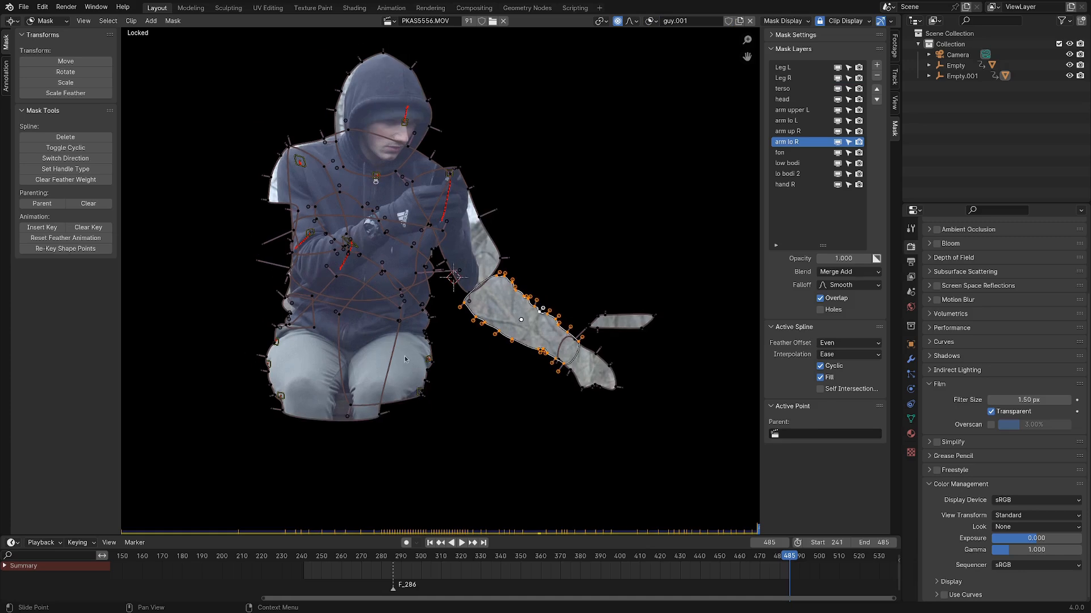
key(space)
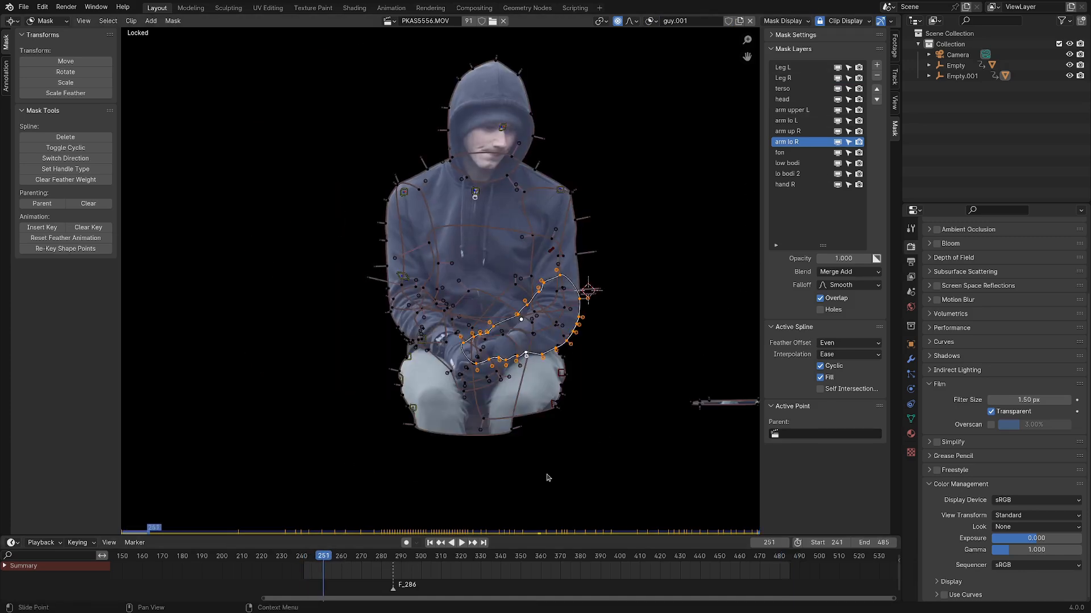
key(space)
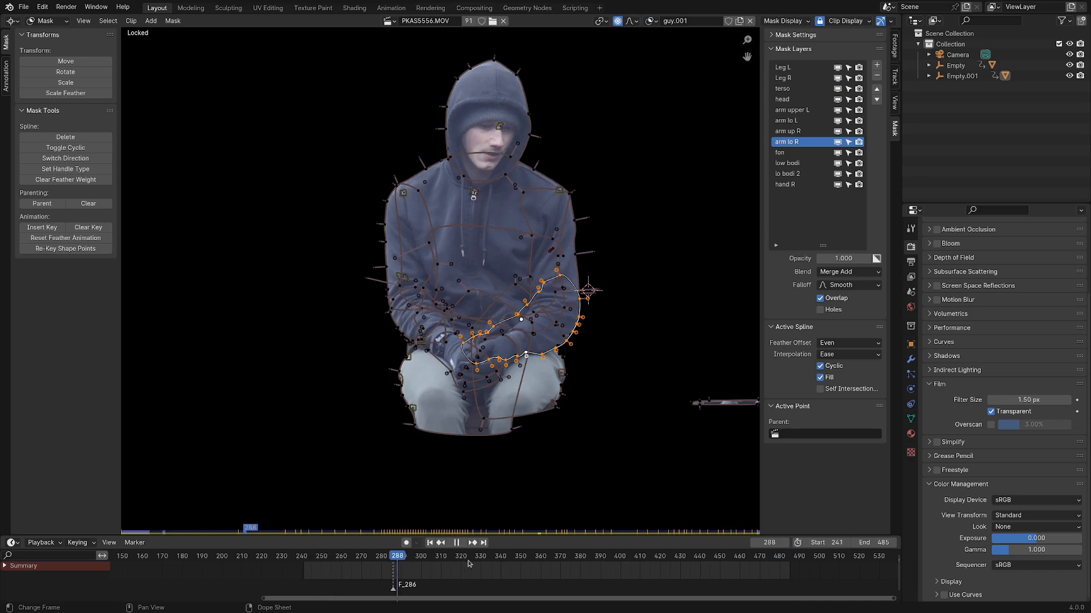
key(space)
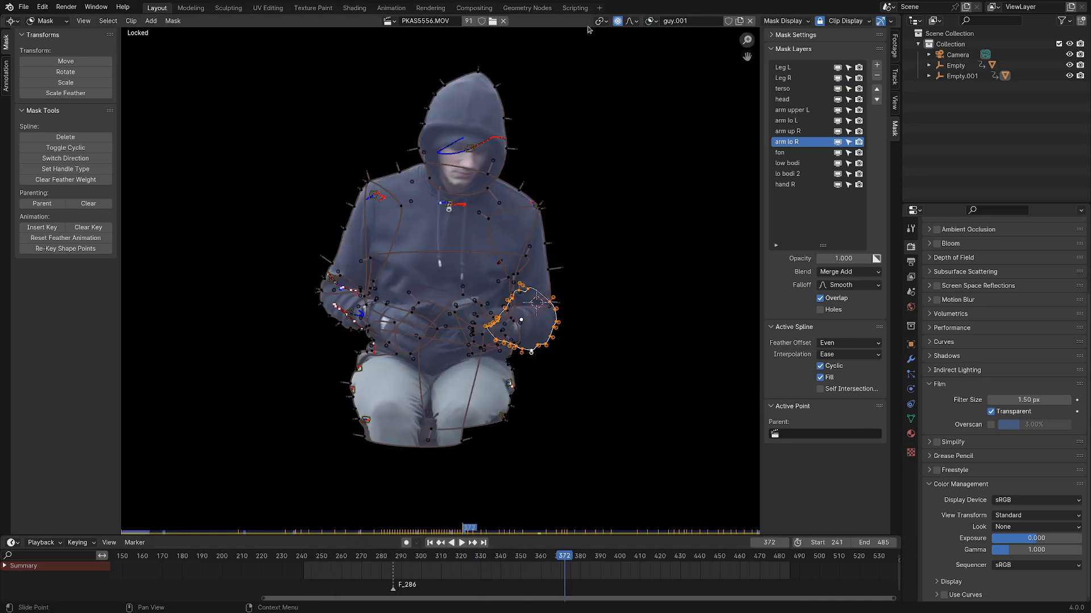
- Rename the guy.001 mask as just arm, delete every mask layer except arm lo R, and play it back
double_click(689, 20)
text(just arm)
key(Return)
click(876, 75)
click(876, 75)
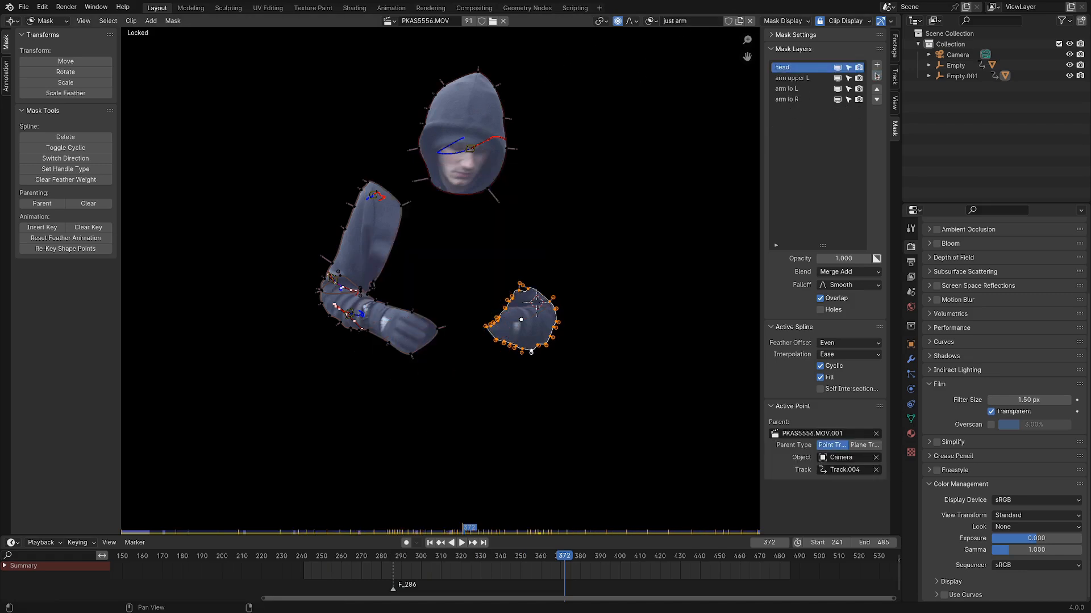
click(877, 75)
click(877, 75)
click(876, 75)
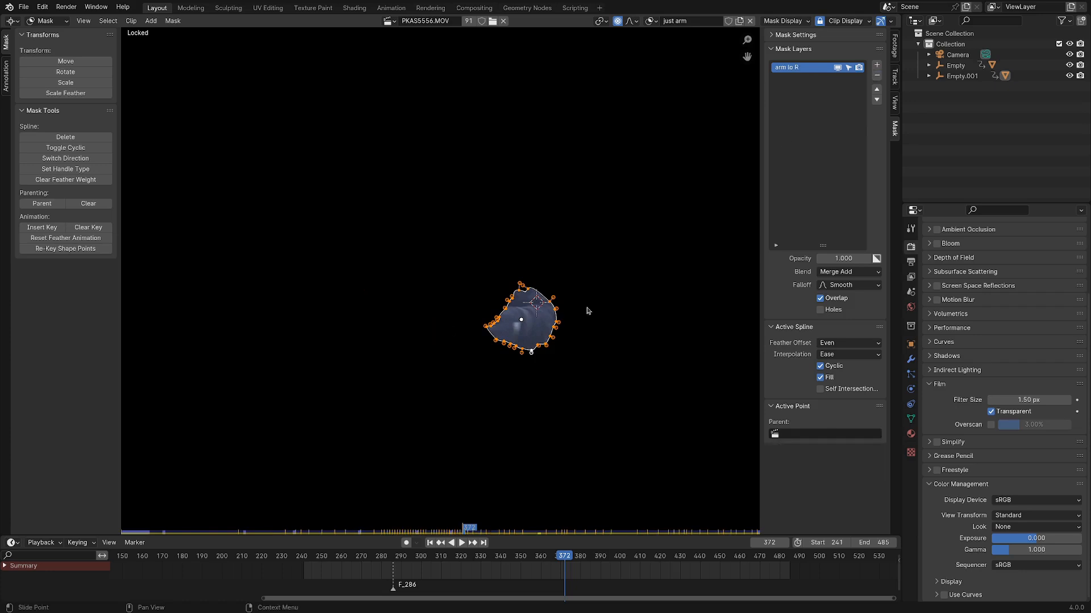
key(space)
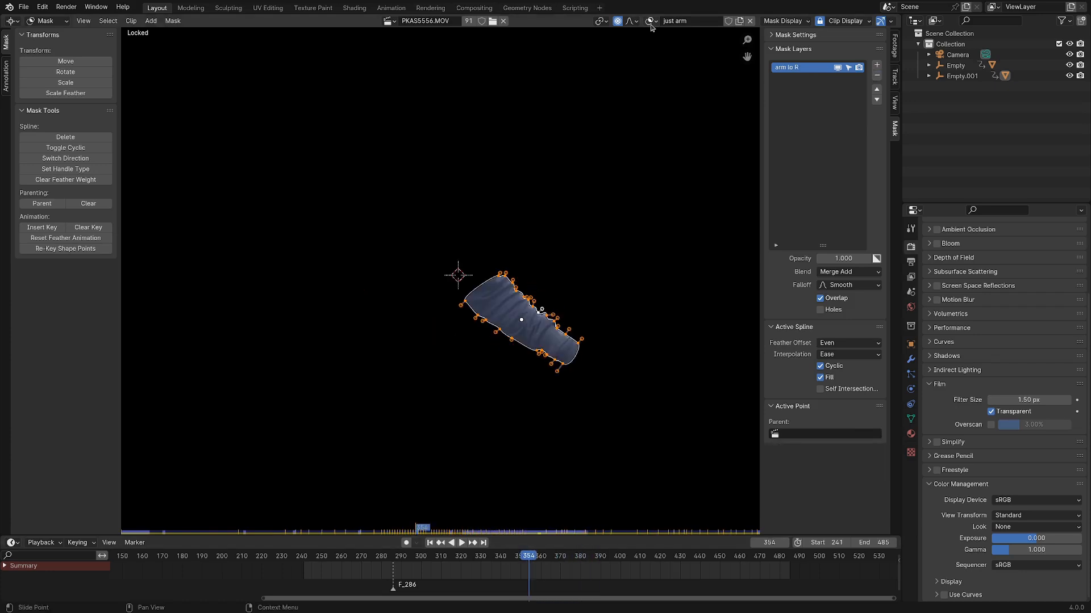
- In the guy mask, turn off viewport display and rendering for the arm lo R layer
click(651, 22)
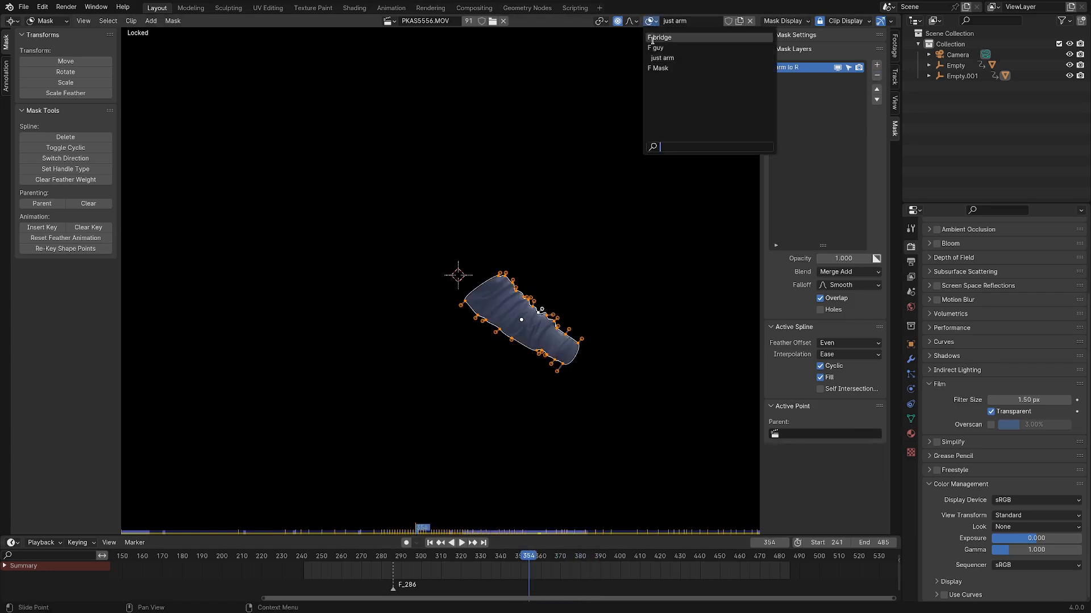
click(654, 48)
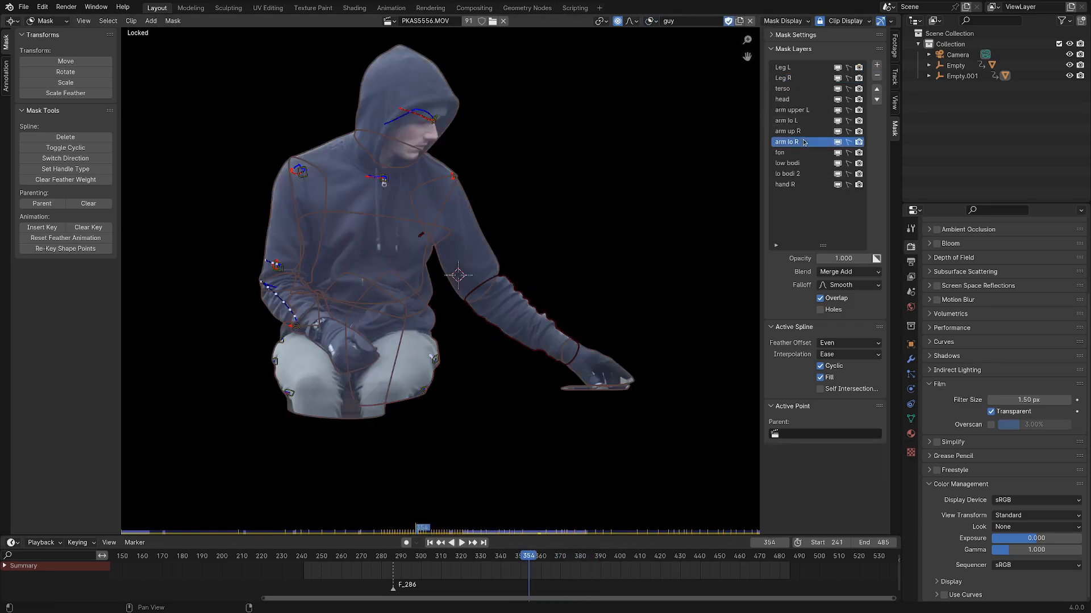
click(858, 142)
click(838, 143)
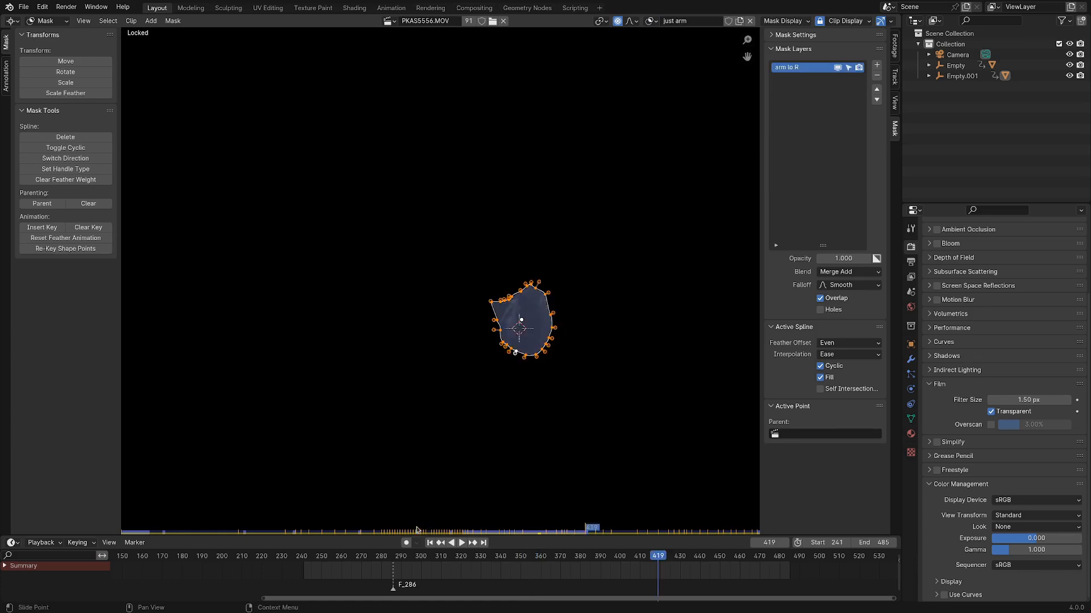
- At frame 354, assign the just arm mask to the lower, unconnected guy mask node in the compositor and preview that node
click(418, 529)
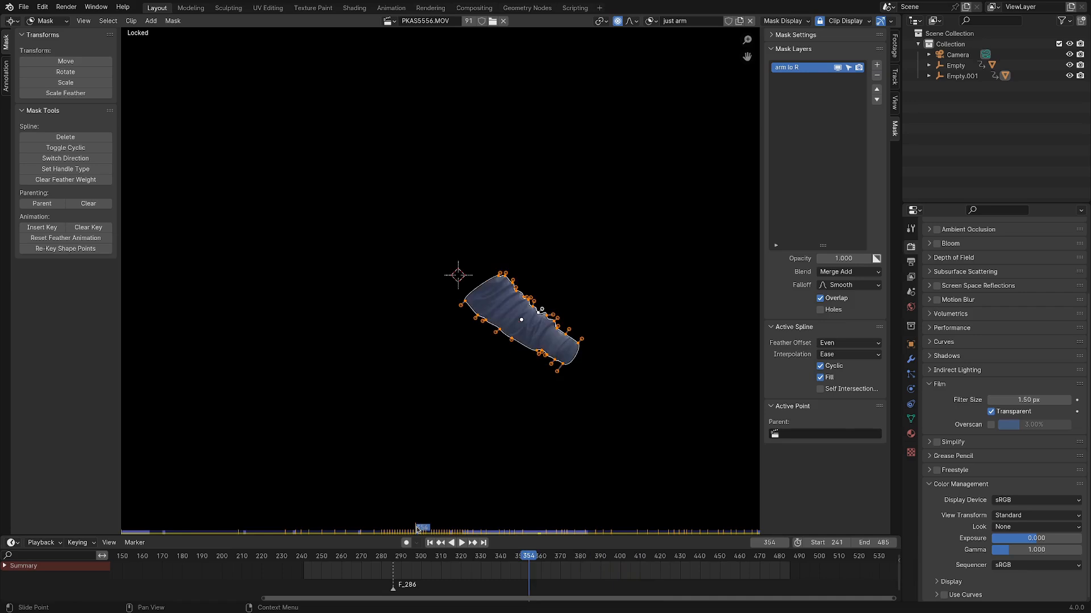
click(476, 8)
key(ctrl+space)
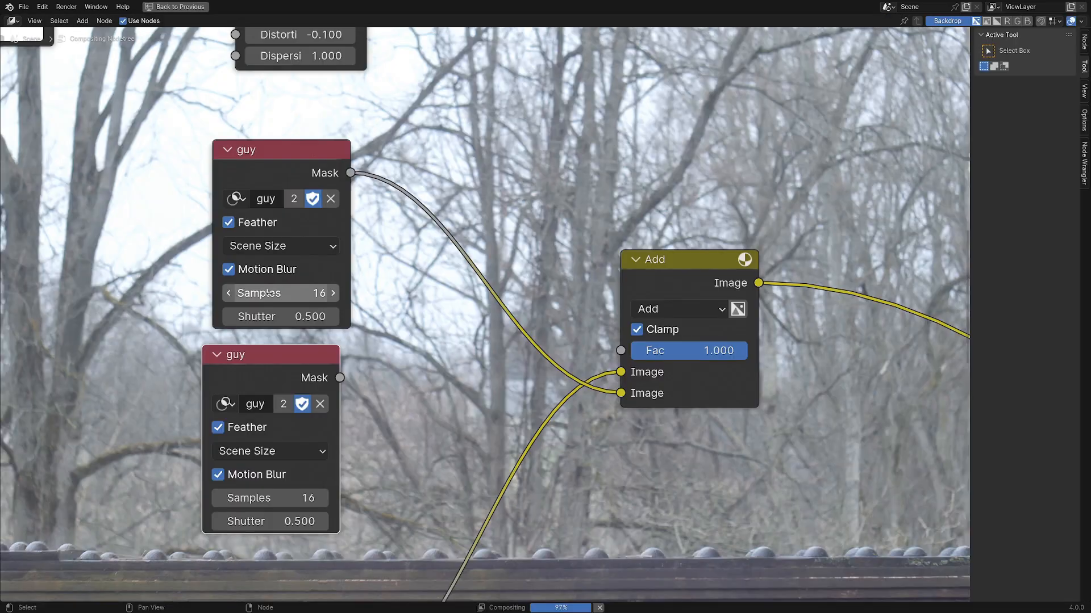
mouse_move(261, 360)
mouse_down()
mouse_move(243, 358)
mouse_move(258, 352)
mouse_move(254, 371)
mouse_up()
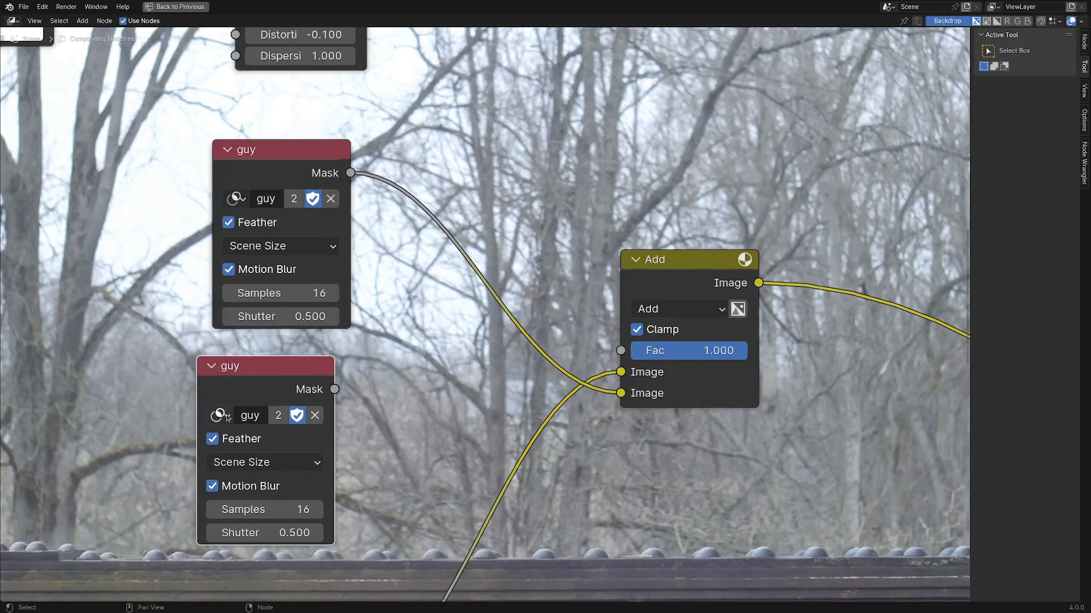
click(219, 415)
click(238, 231)
ctrl+shift+click(317, 384)
key(ctrl+space)
- Duplicate the Add node and use the copy to combine the just arm and guy masks, then space the nodes apart
key(shift+d)
click(423, 283)
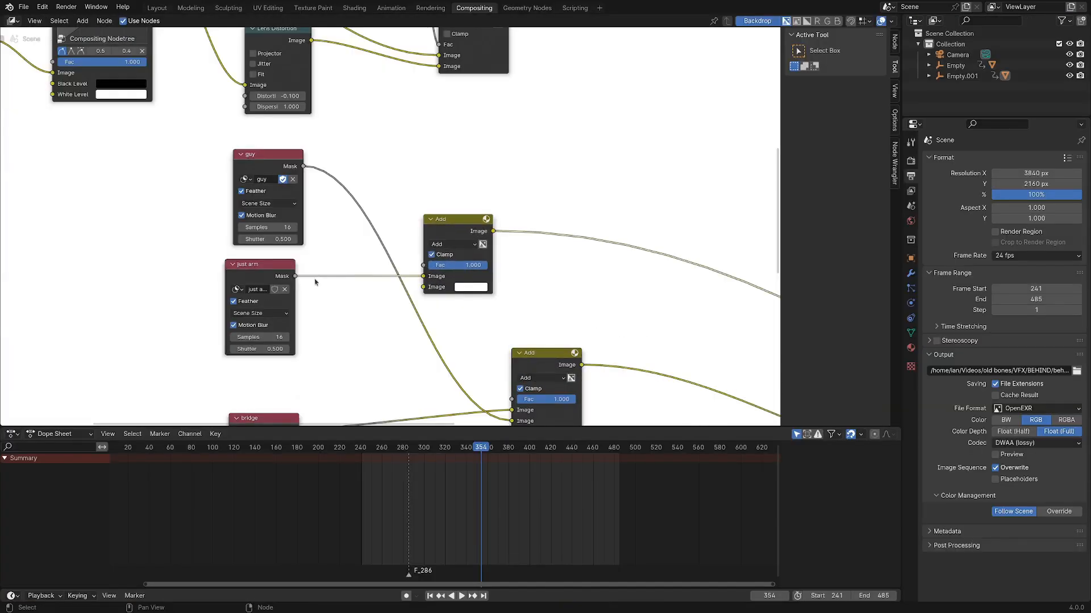
drag(304, 166, 423, 287)
click(453, 222)
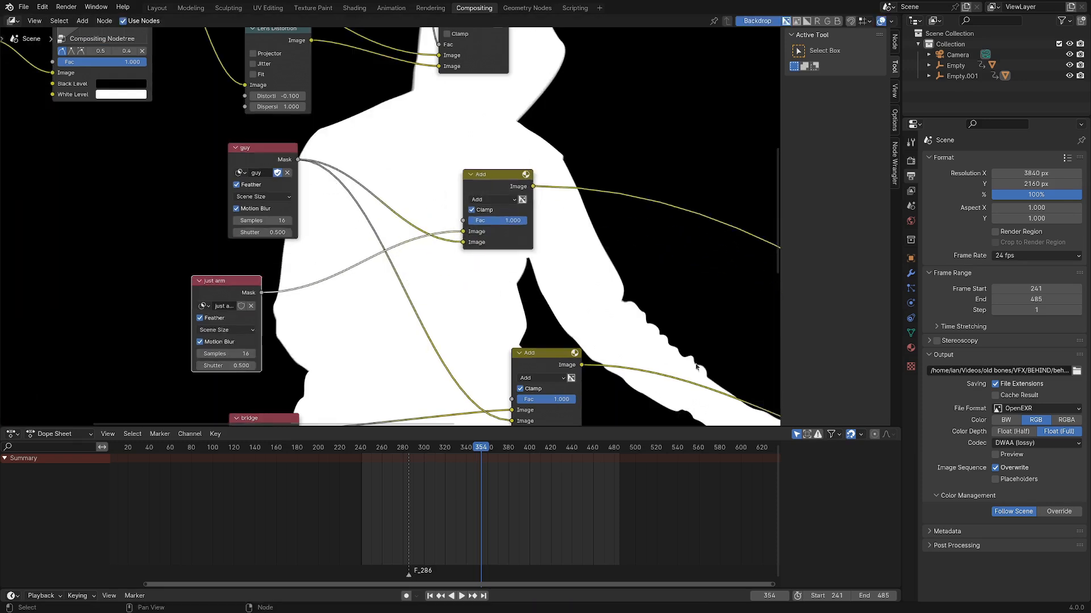
middle_drag(619, 354, 625, 328)
scroll(625, 328, up, 1)
drag(225, 265, 253, 270)
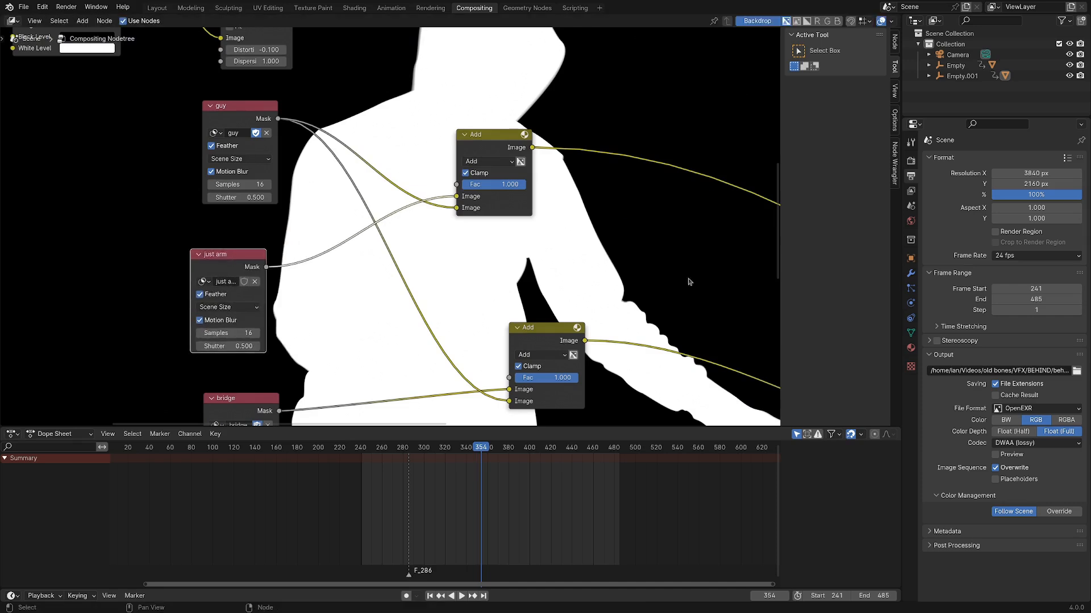
- Insert a Gaussian Blur node between the just arm mask and the new Add node, with X and Y set to 50
key(shift+a)
mouse_move(361, 322)
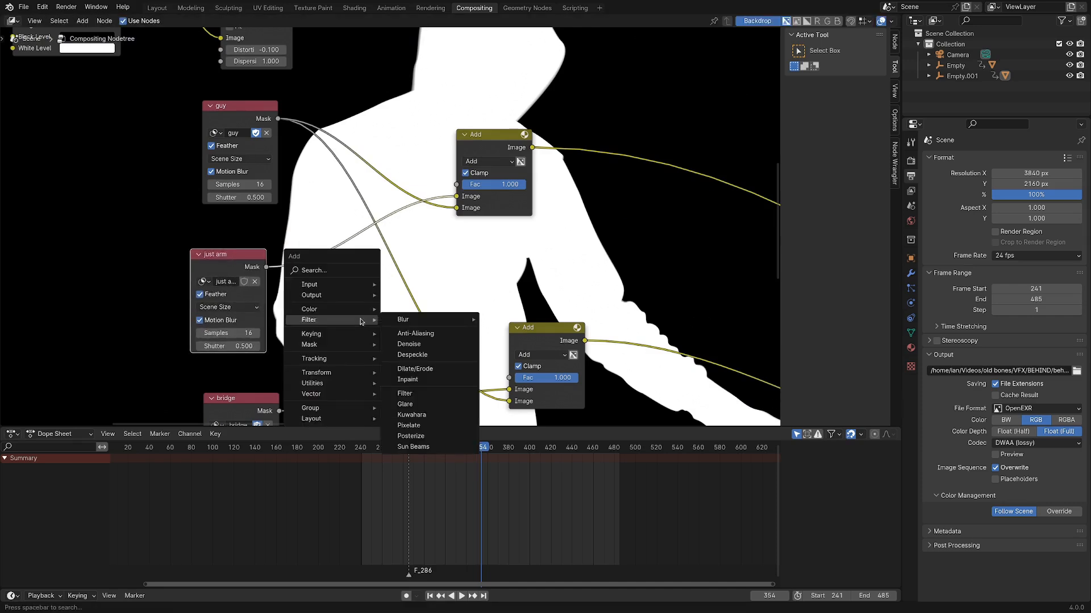
mouse_move(403, 322)
click(526, 333)
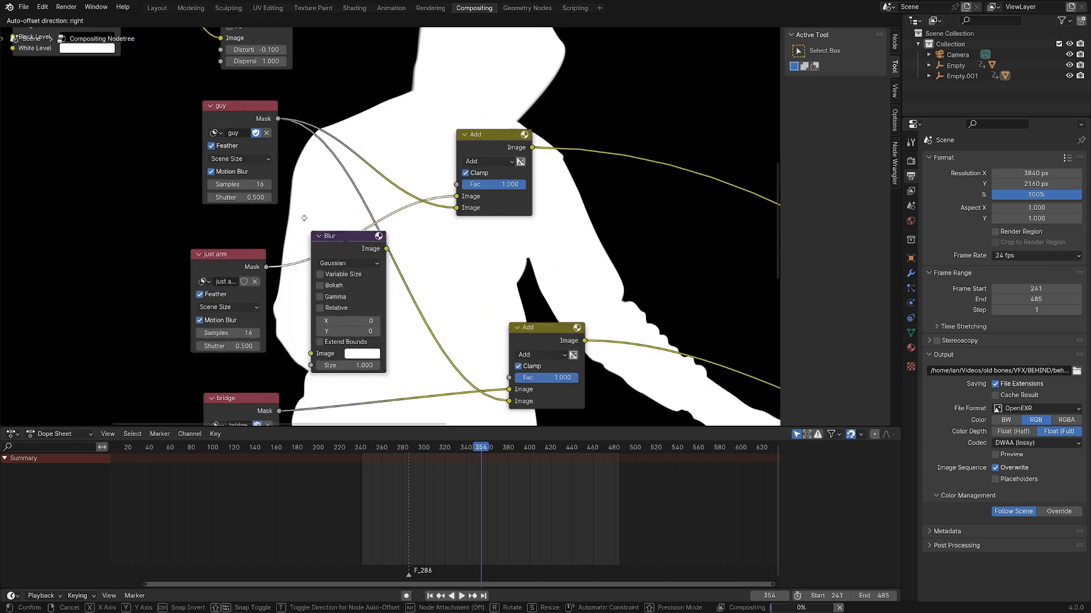
click(302, 197)
click(340, 300)
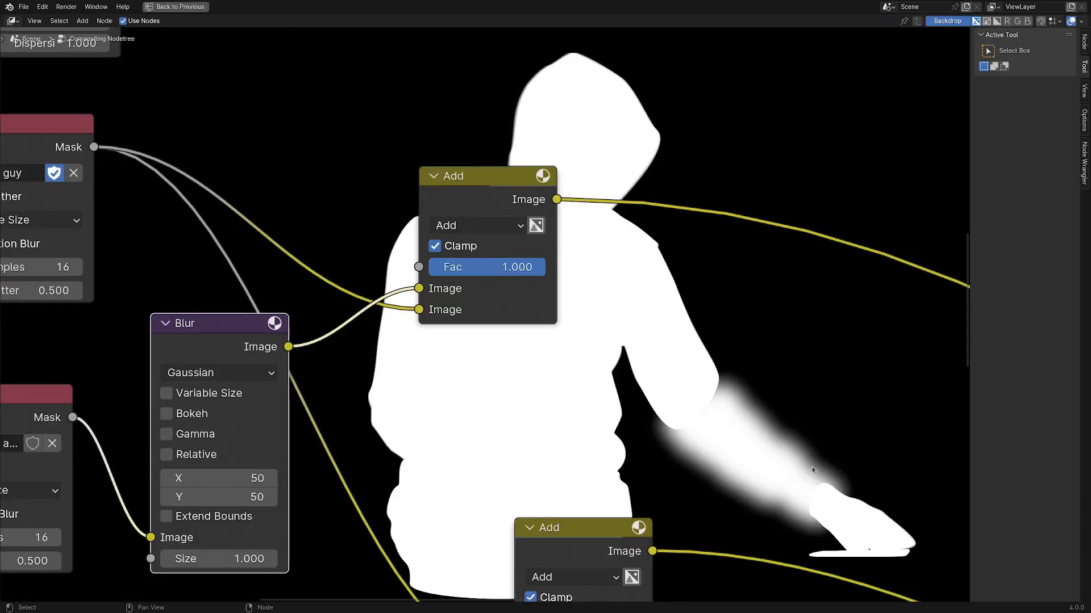
scroll(704, 432, down, 2)
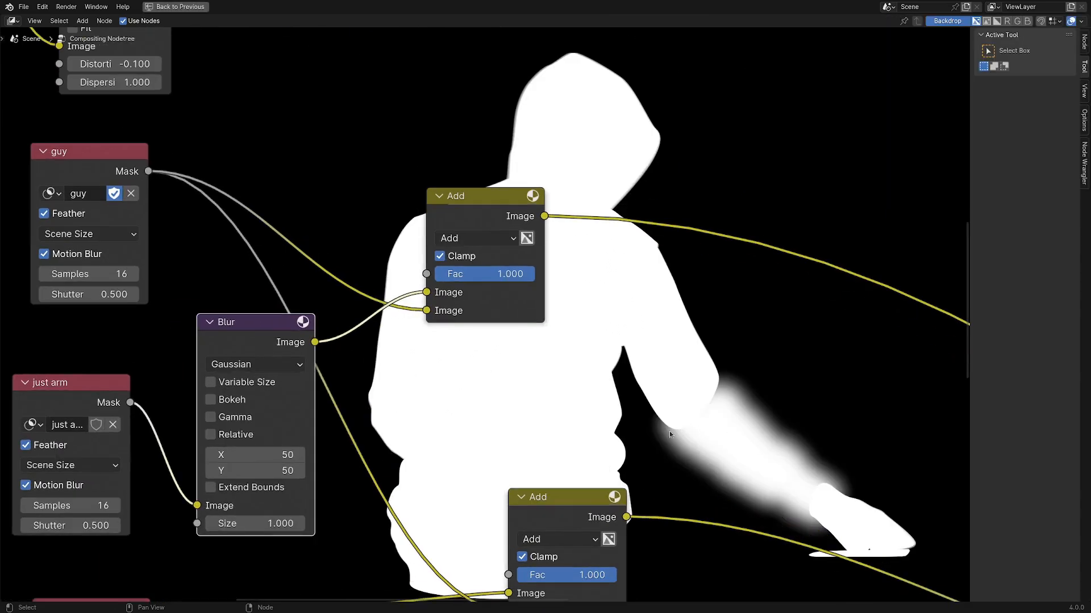
middle_drag(624, 434, 622, 434)
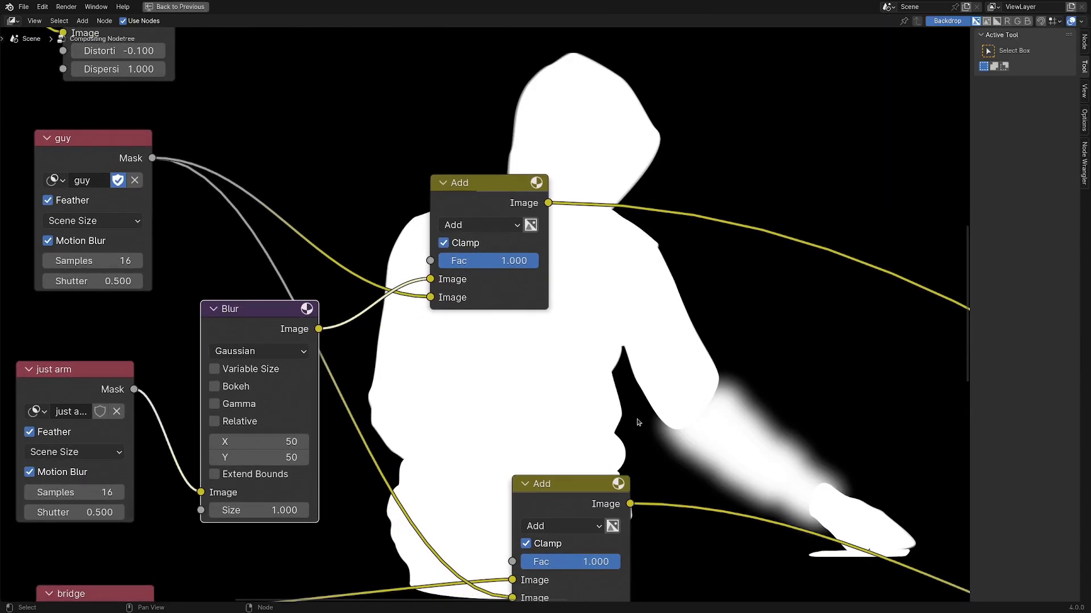